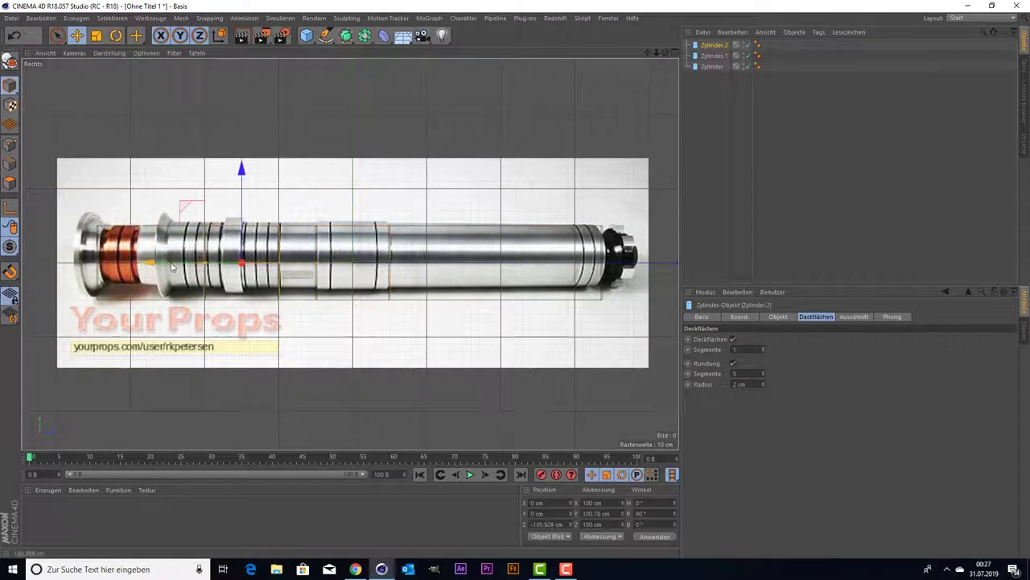
With the Scale tool active, add a Kreis circle spline beside the three cylinders.
{"action": "left_click", "coordinate": [96, 35]}
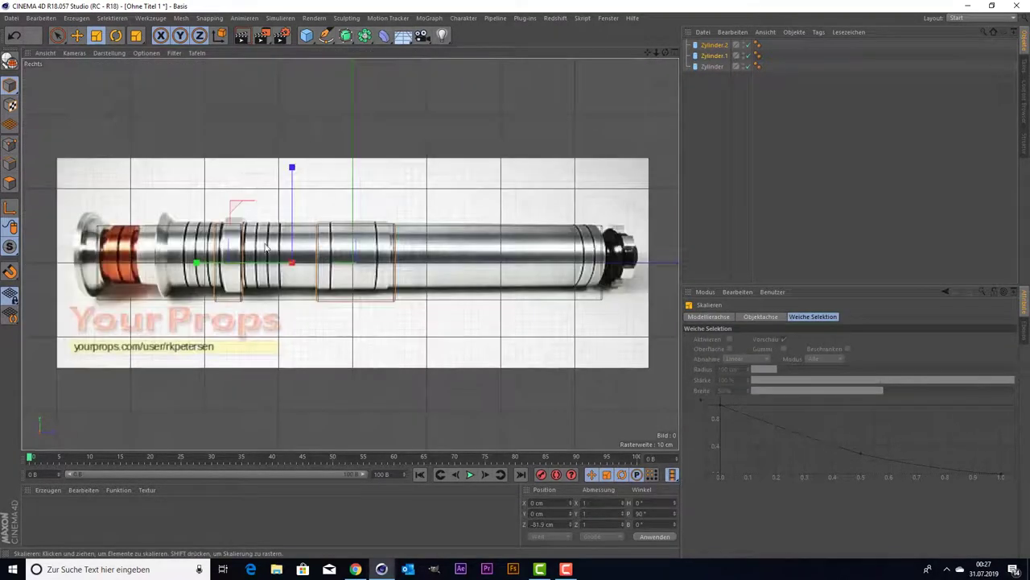
{"action": "left_click", "coordinate": [326, 35]}
{"action": "left_click", "coordinate": [564, 85]}
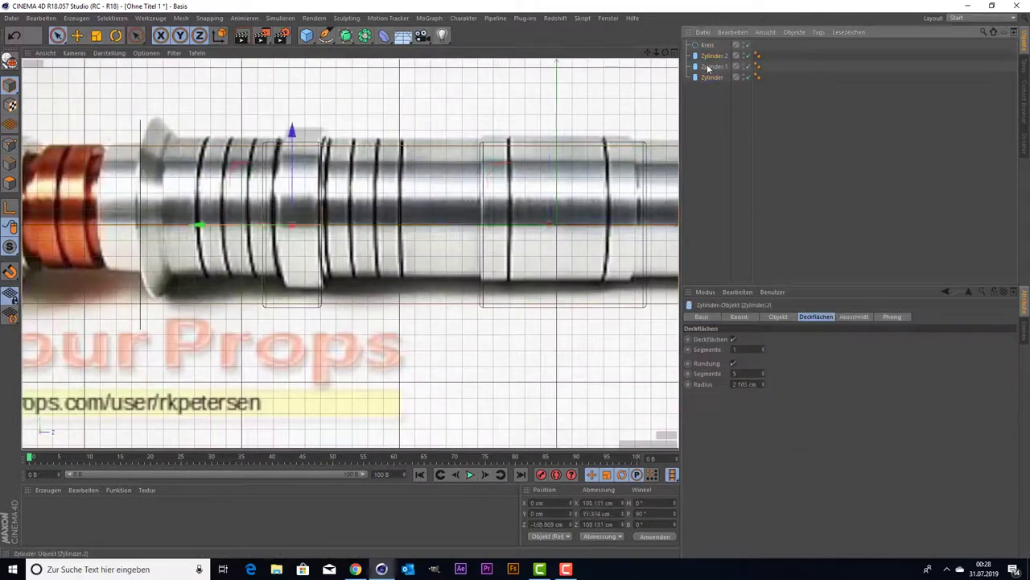
Enlarge the Kreis circle to match the hilt's diameter.
{"action": "left_click_drag", "start_coordinate": [141, 165], "coordinate": [160, 87]}
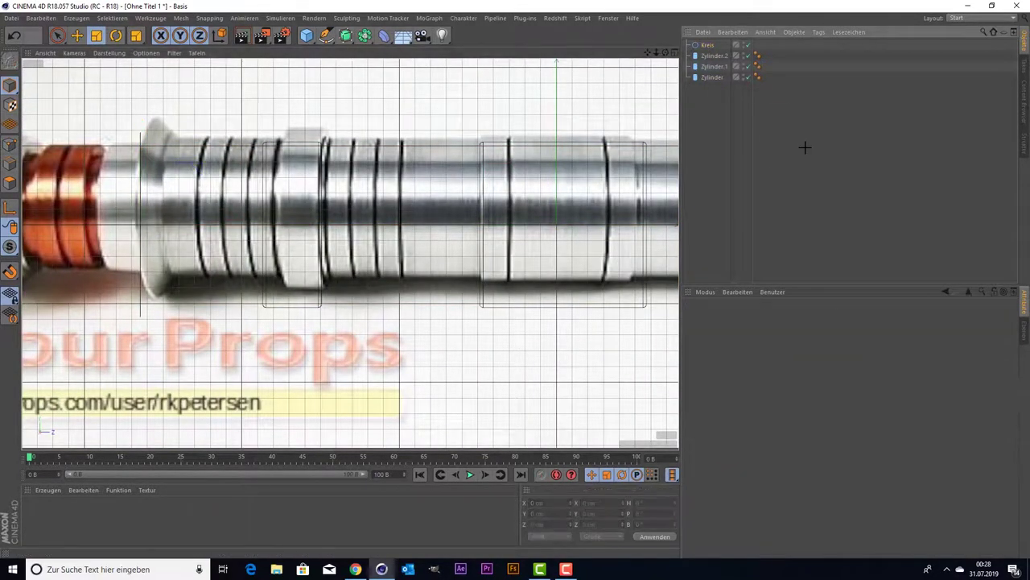
{"action": "left_click", "coordinate": [707, 44]}
{"action": "key", "text": "F1"}
{"action": "mouse_move", "coordinate": [638, 58]}
{"action": "left_mouse_down", "text": "alt"}
{"action": "mouse_move", "coordinate": [198, 135]}
{"action": "mouse_move", "coordinate": [224, 103]}
{"action": "left_mouse_up", "text": "alt"}
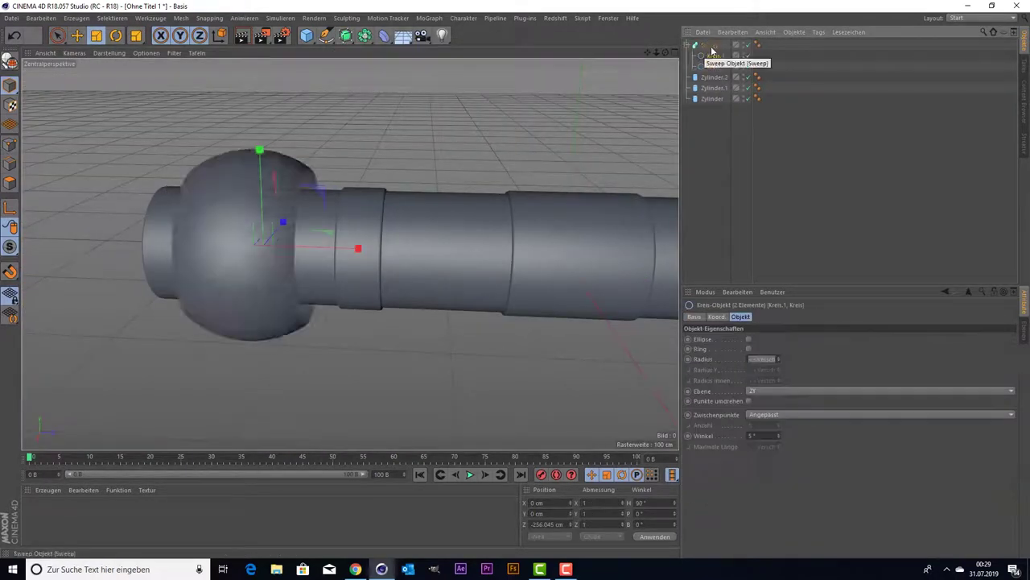
Create a Loft generator and nest the circles under it, adding a third circle.
{"action": "left_click", "coordinate": [345, 35]}
{"action": "left_click", "coordinate": [464, 68], "text": "alt"}
{"action": "left_click", "coordinate": [713, 68]}
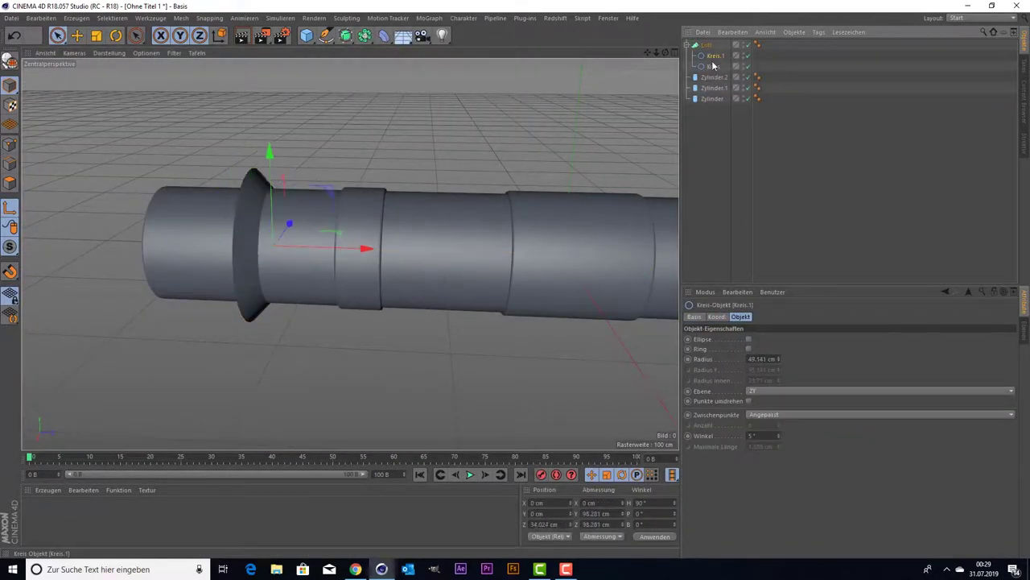
{"action": "scroll", "coordinate": [311, 248], "scroll_direction": "up", "scroll_amount": 5}
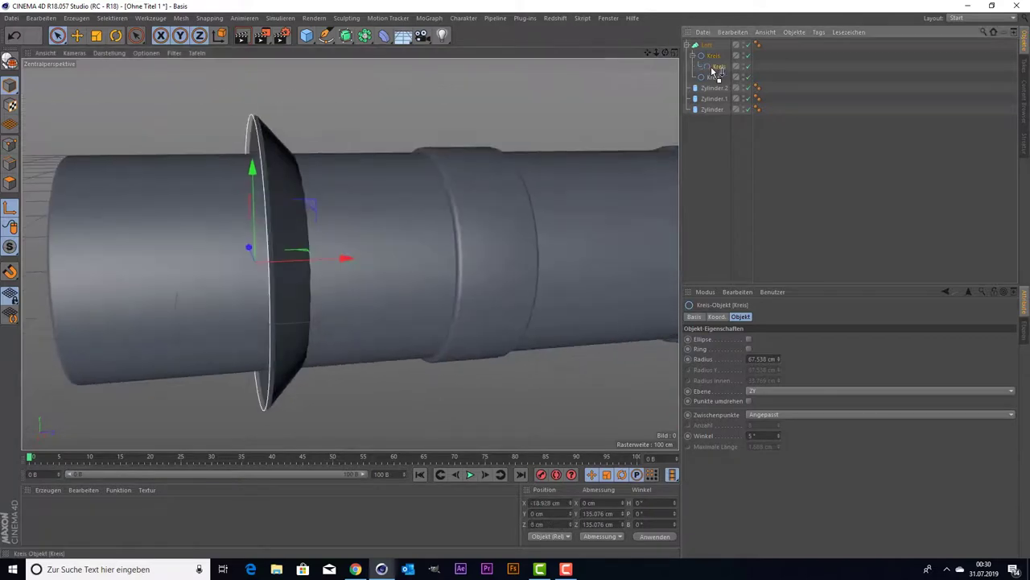
{"action": "left_click_drag", "start_coordinate": [713, 68], "coordinate": [712, 78], "text": "ctrl"}
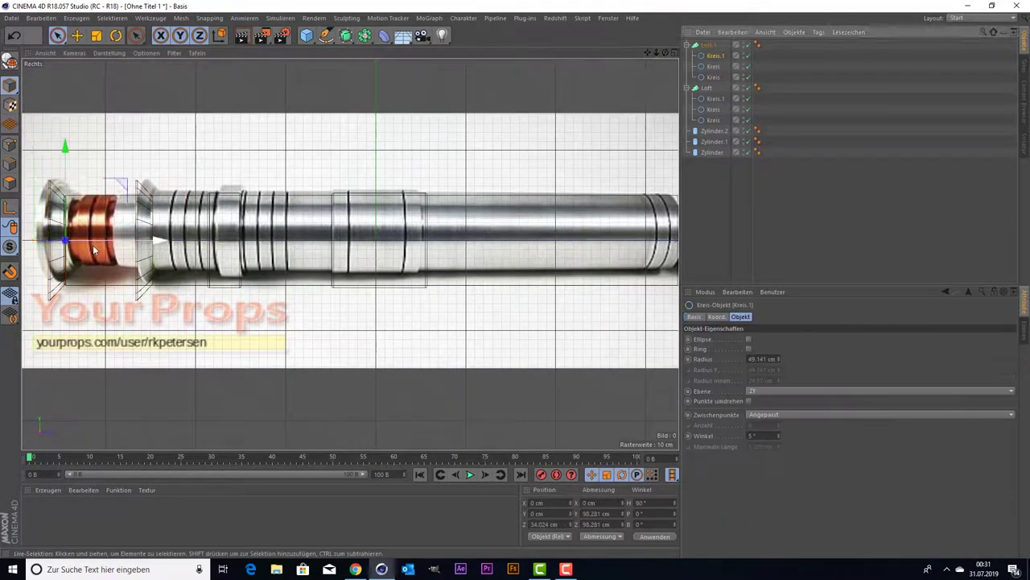
{"action": "middle_click", "coordinate": [314, 242]}
{"action": "middle_click", "coordinate": [313, 241]}
{"action": "left_click", "coordinate": [314, 242]}
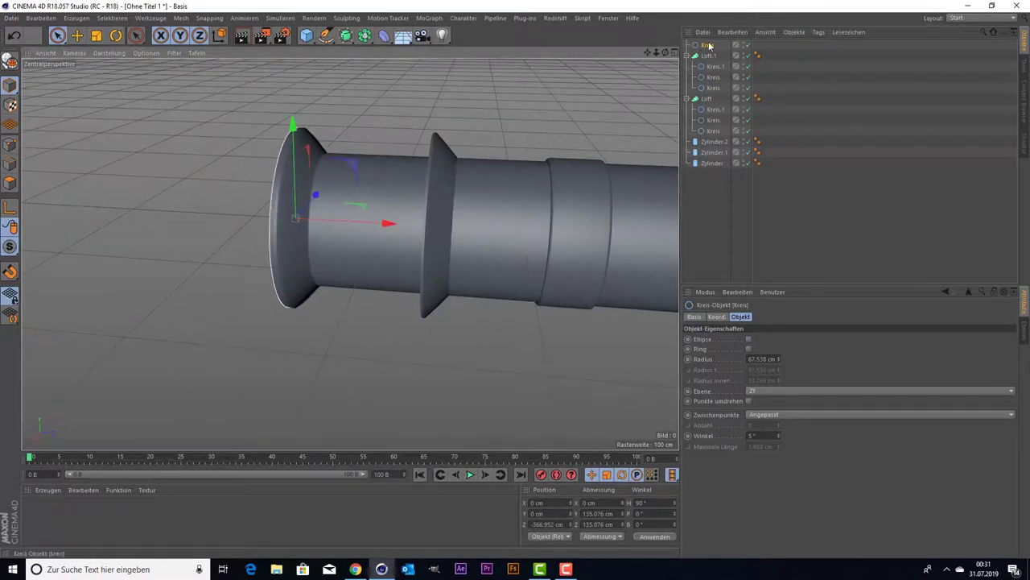
Duplicate the loft for a second flare and slide its circle along the hilt.
{"action": "key", "text": "ctrl+v"}
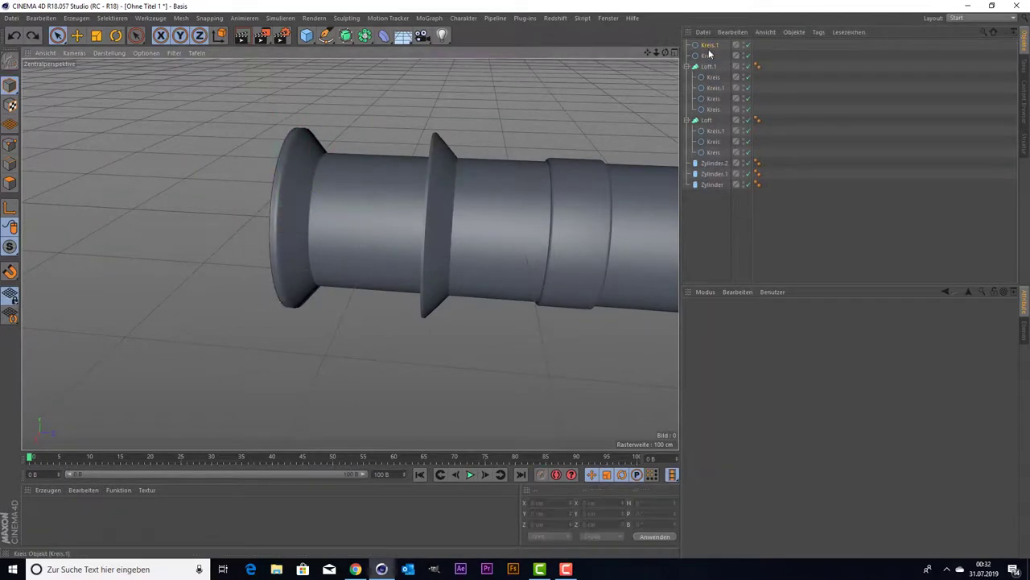
{"action": "left_click", "coordinate": [711, 84]}
{"action": "mouse_move", "coordinate": [367, 223]}
{"action": "left_mouse_down"}
{"action": "mouse_move", "coordinate": [374, 233]}
{"action": "mouse_move", "coordinate": [417, 219]}
{"action": "left_mouse_up"}
{"action": "scroll", "coordinate": [261, 228], "scroll_direction": "up", "scroll_amount": 3}
{"action": "left_click", "coordinate": [714, 66]}
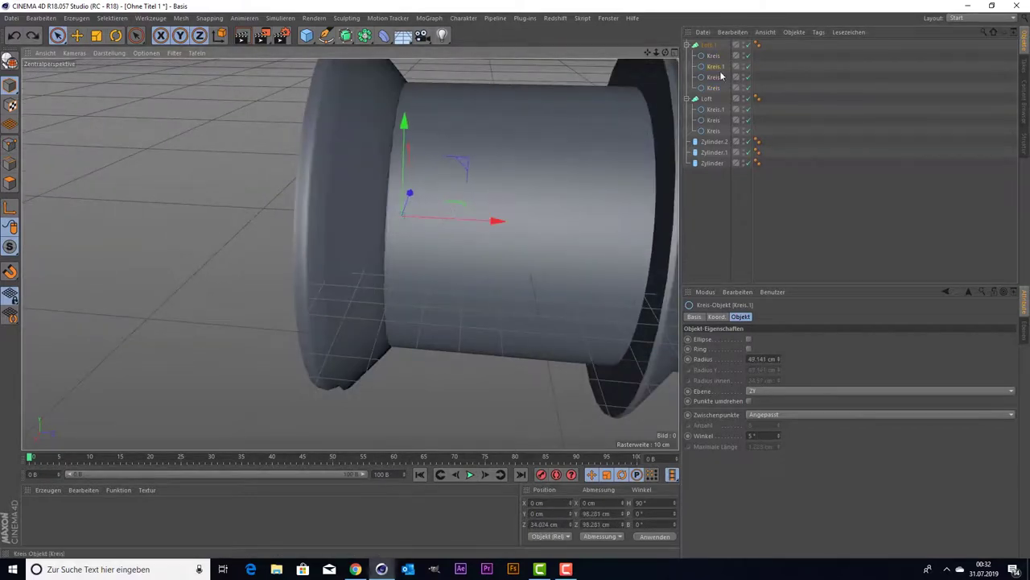
Adjust the second flare's circles, enlarging one slightly and undoing a stray move.
{"action": "scroll", "coordinate": [410, 226], "scroll_direction": "down", "scroll_amount": 3}
{"action": "key", "text": "ctrl+z"}
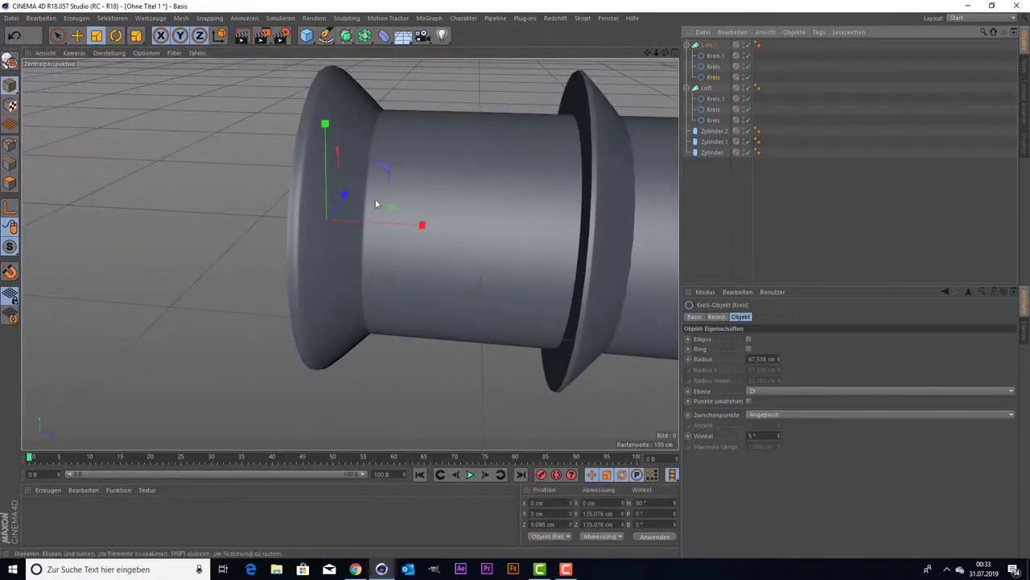
{"action": "left_click_drag", "start_coordinate": [592, 129], "coordinate": [536, 160]}
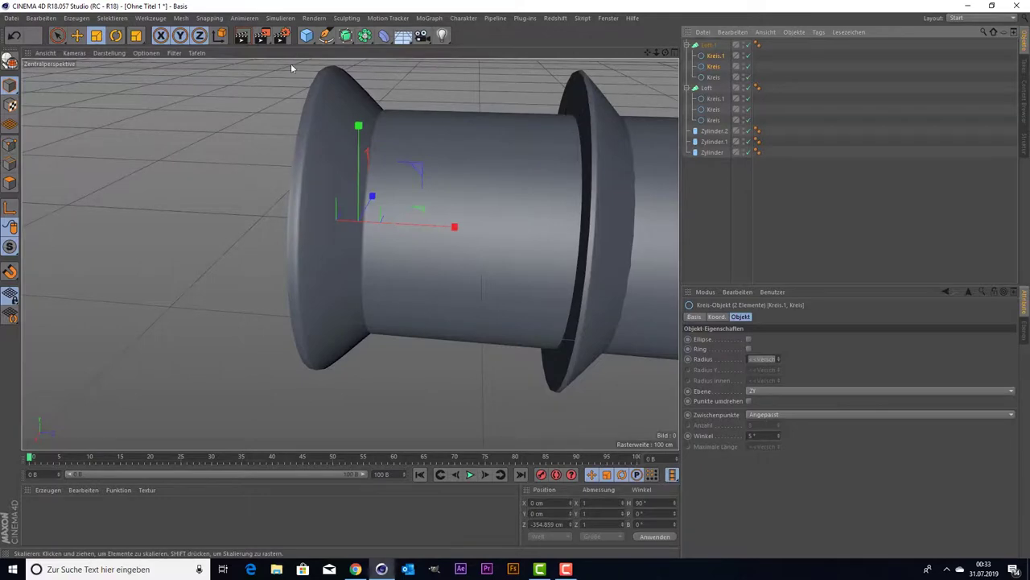
{"action": "left_click_drag", "start_coordinate": [383, 219], "coordinate": [390, 222]}
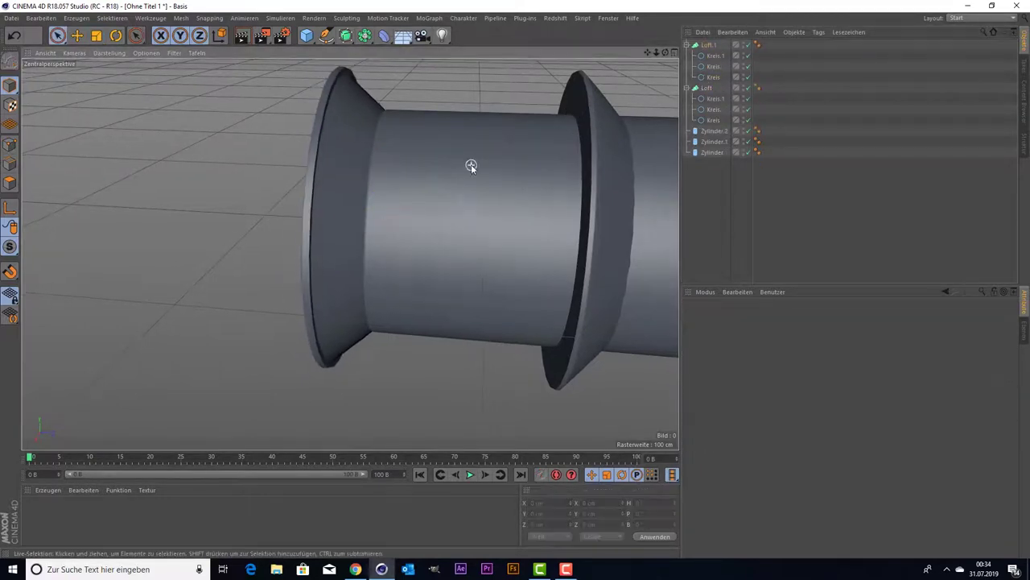
{"action": "key", "text": "ctrl+z"}
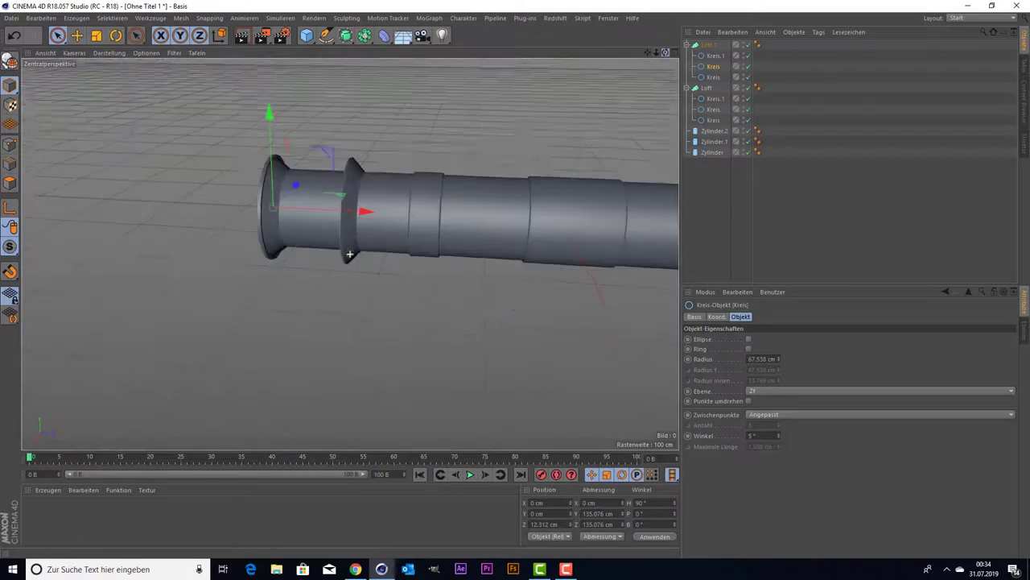
{"action": "left_click", "coordinate": [712, 99]}
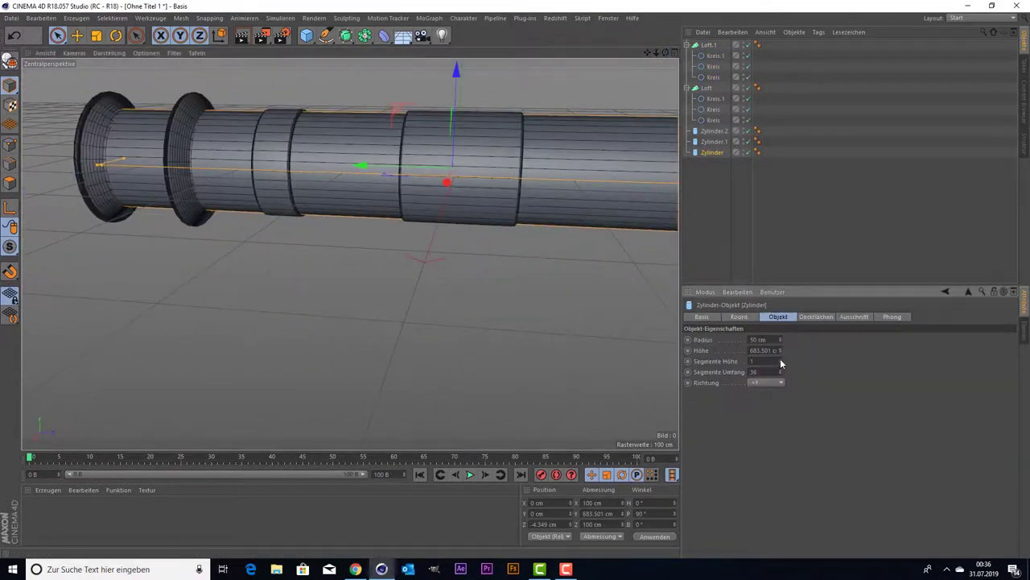
Make the main cylinder editable and loop-select three edge rings for grooves.
{"action": "middle_click", "coordinate": [346, 242]}
{"action": "middle_click", "coordinate": [161, 362]}
{"action": "left_click", "coordinate": [112, 17]}
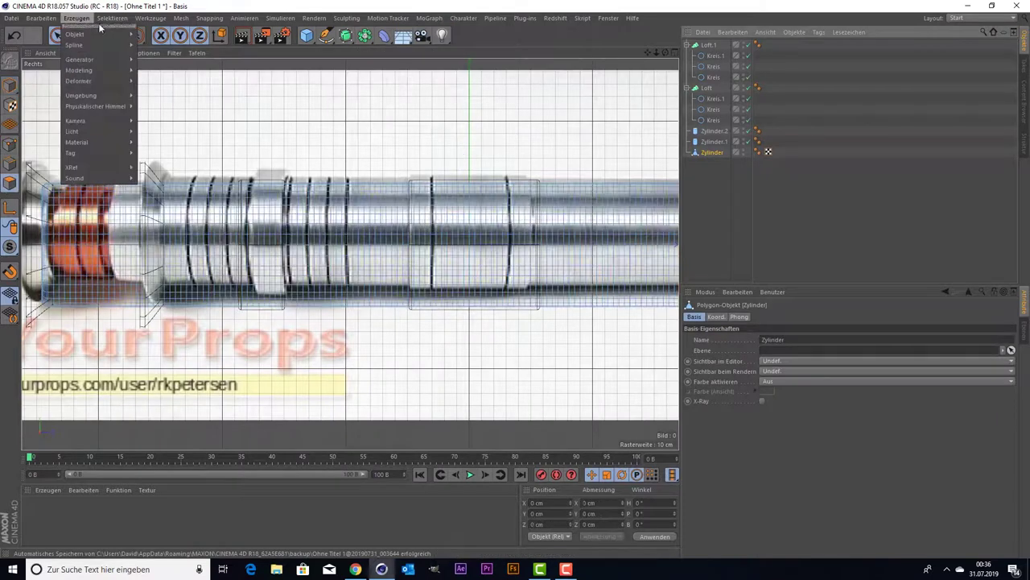
{"action": "left_click", "coordinate": [97, 129]}
{"action": "left_click", "coordinate": [191, 200]}
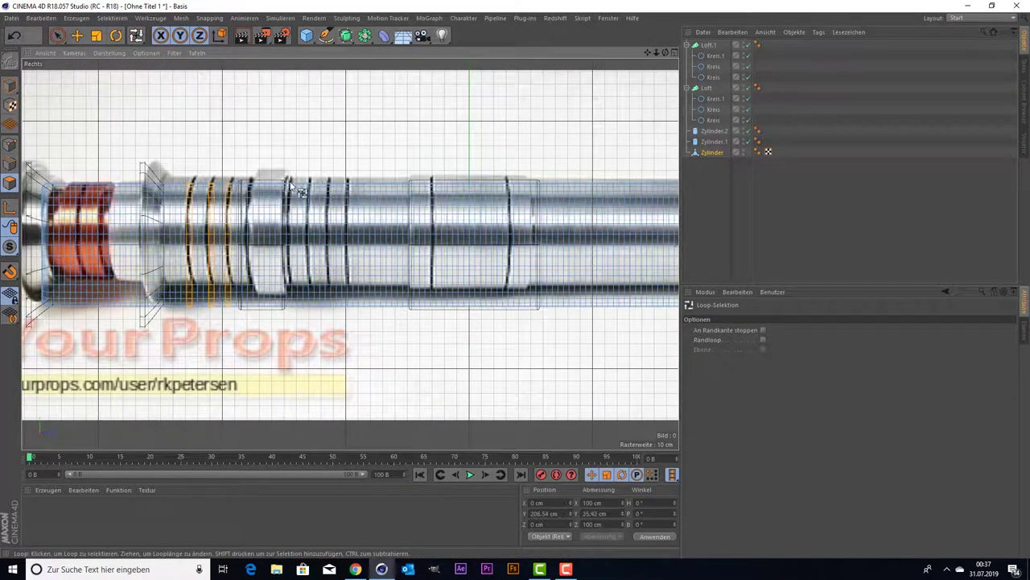
{"action": "key", "text": "F1"}
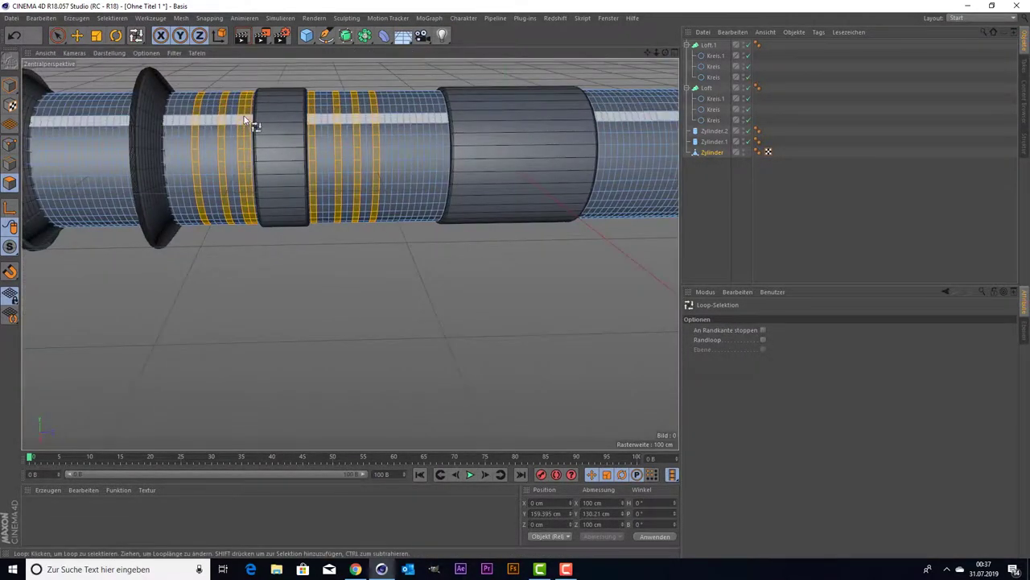
{"action": "scroll", "coordinate": [245, 120], "scroll_direction": "up", "scroll_amount": 2}
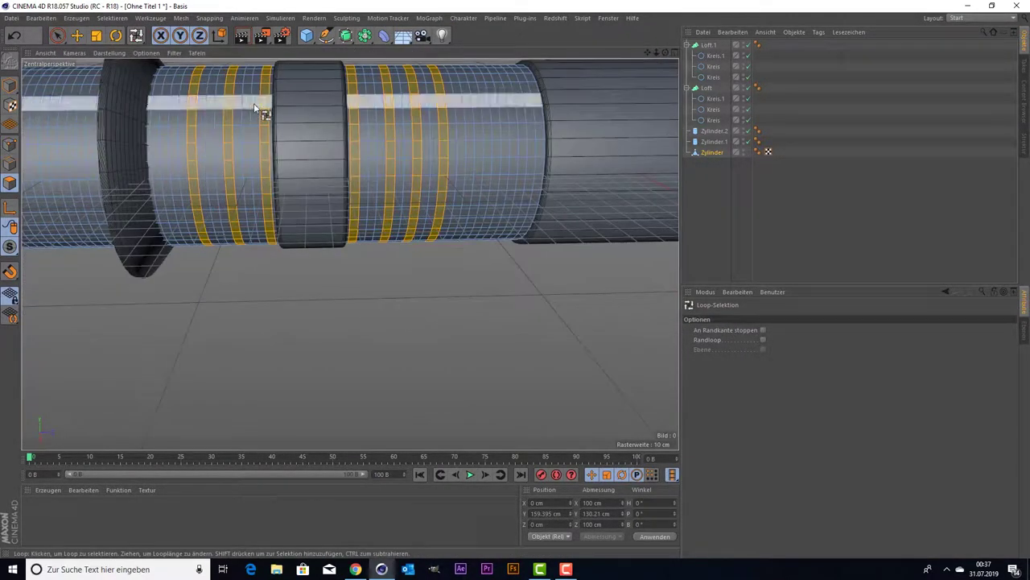
{"action": "left_click", "coordinate": [204, 96], "text": "shift"}
{"action": "left_click", "coordinate": [195, 114], "text": "shift"}
{"action": "scroll", "coordinate": [365, 178], "scroll_direction": "down", "scroll_amount": 2}
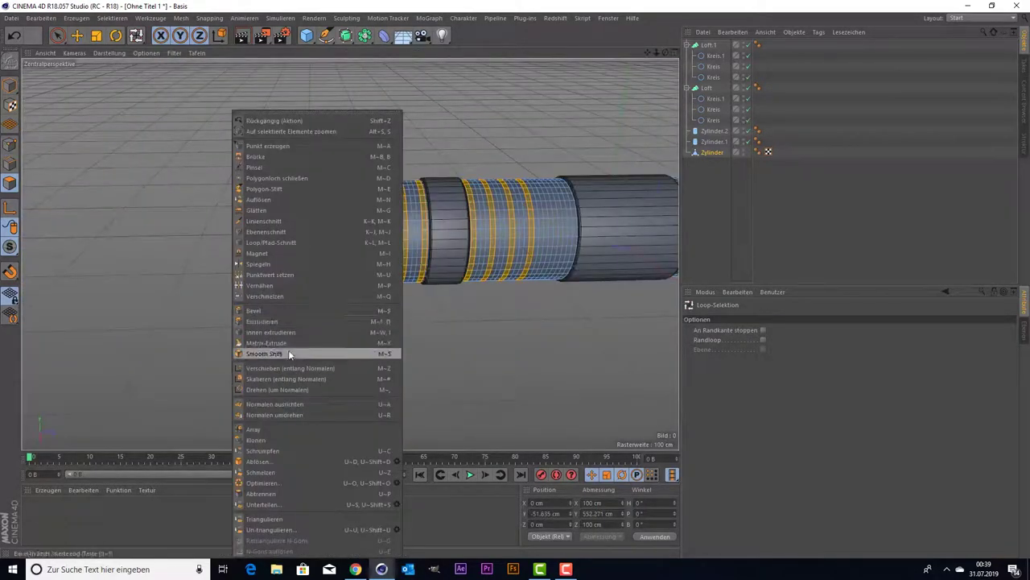
Extrude the selected rings and store them as a selection set.
{"action": "left_click", "coordinate": [266, 322]}
{"action": "middle_click_drag", "start_coordinate": [439, 279], "coordinate": [330, 263], "text": "alt"}
{"action": "left_click", "coordinate": [113, 17]}
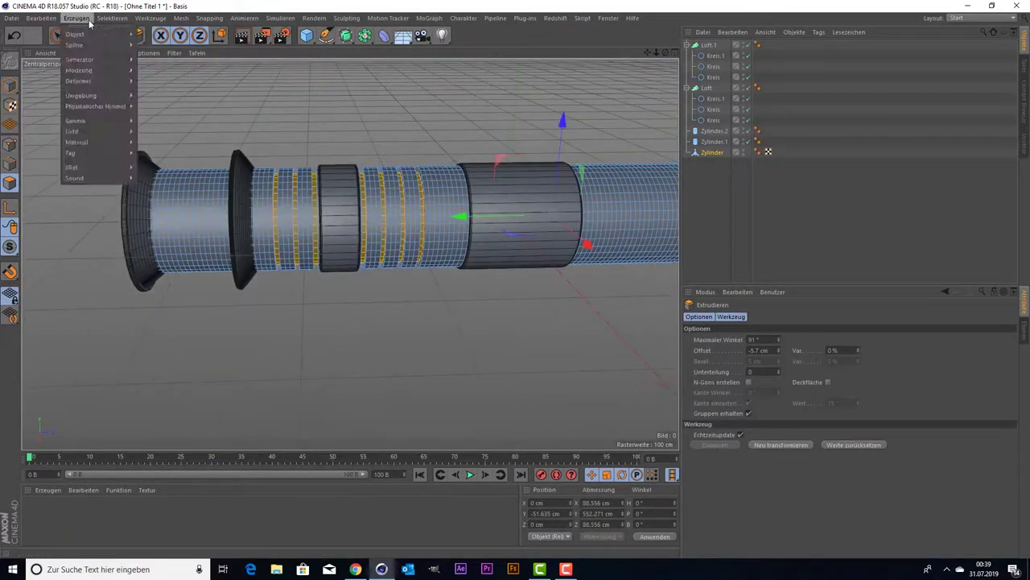
{"action": "left_click", "coordinate": [153, 231]}
{"action": "left_click", "coordinate": [6, 87]}
Select the Zylinder.1 section and frame it in the view.
{"action": "left_click", "coordinate": [339, 225]}
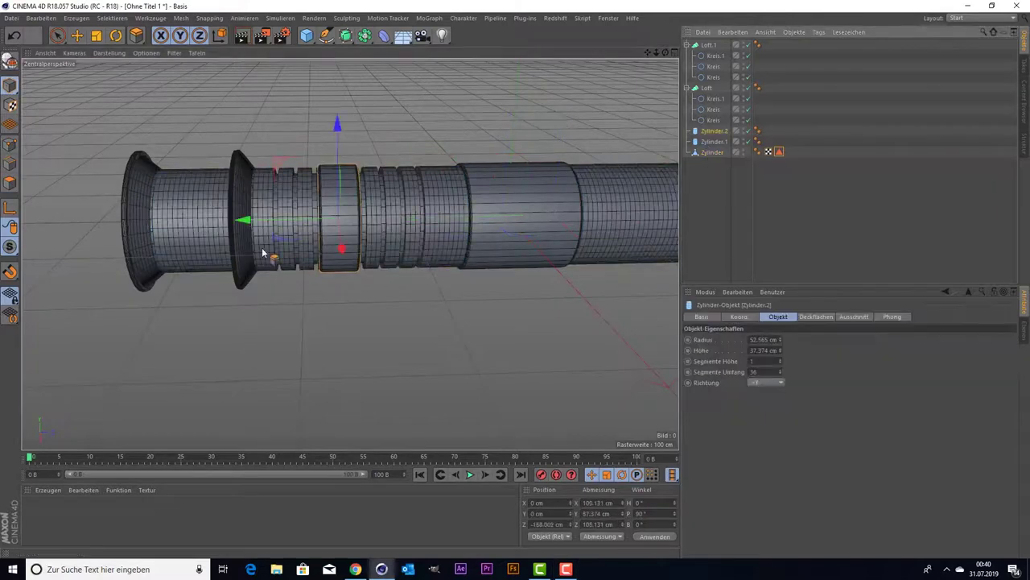
{"action": "key", "text": "F3"}
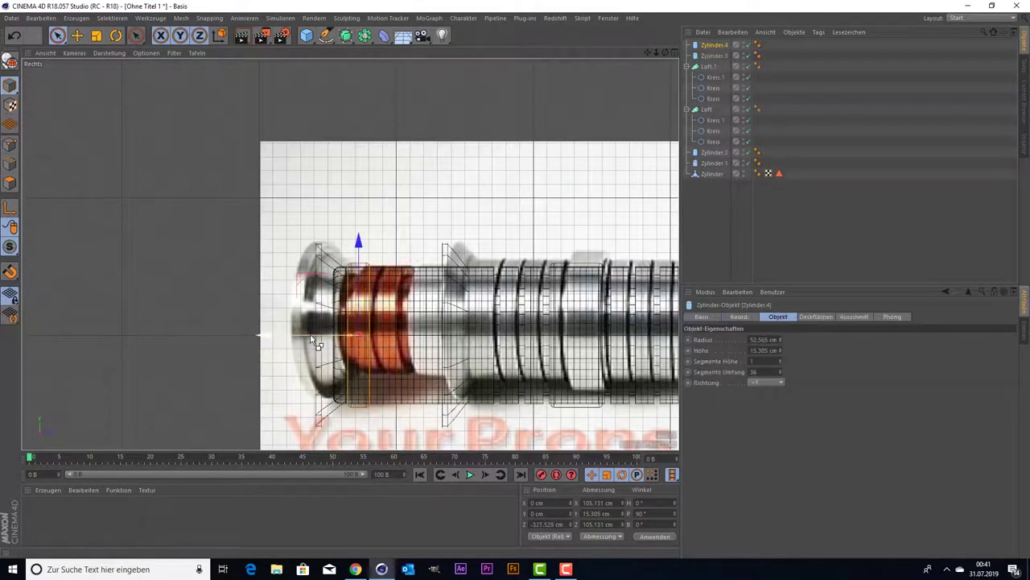
{"action": "key", "text": "F1"}
{"action": "left_click_drag", "start_coordinate": [131, 221], "coordinate": [511, 219], "text": "alt"}
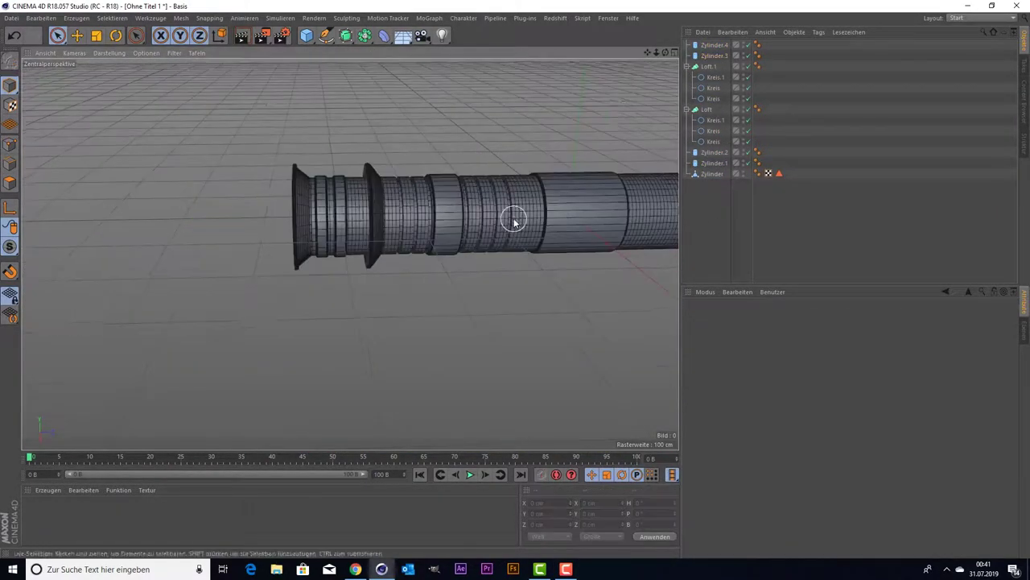
{"action": "left_click", "coordinate": [713, 163]}
{"action": "key", "text": "o"}
Give Zylinder.1 32 height segments, make it editable, and extrude a loop into a groove.
{"action": "left_click_drag", "start_coordinate": [779, 360], "coordinate": [781, 370]}
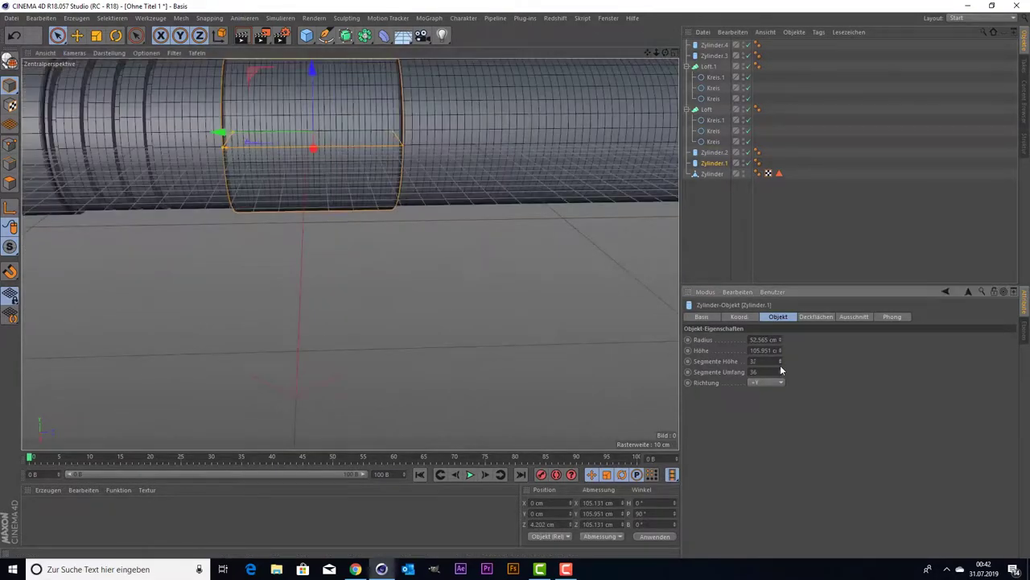
{"action": "key", "text": "F3"}
{"action": "key", "text": "u"}
{"action": "key", "text": "l"}
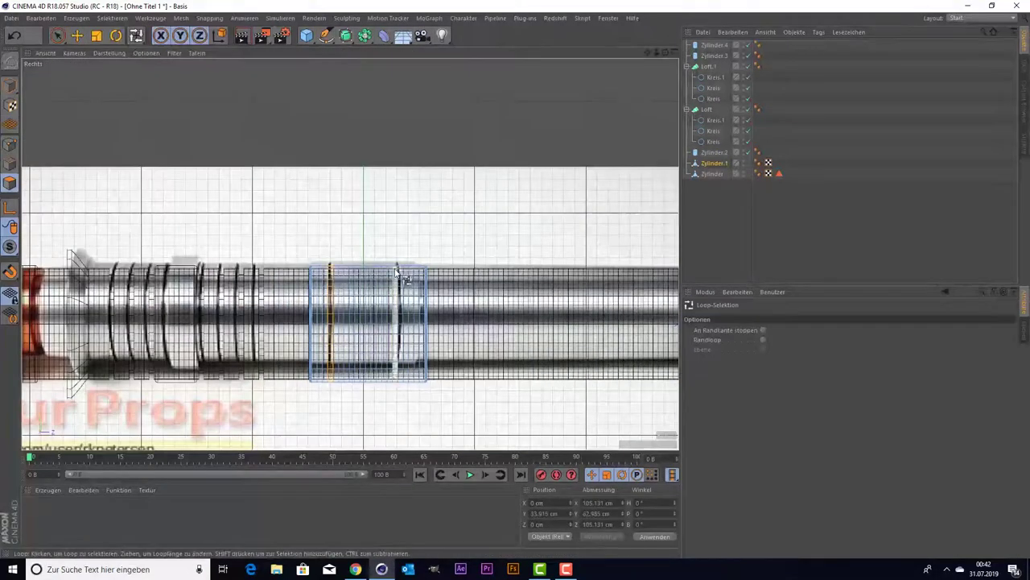
{"action": "key", "text": "F1"}
{"action": "key", "text": "d"}
{"action": "left_click_drag", "start_coordinate": [342, 373], "coordinate": [391, 287]}
{"action": "key", "text": "F3"}
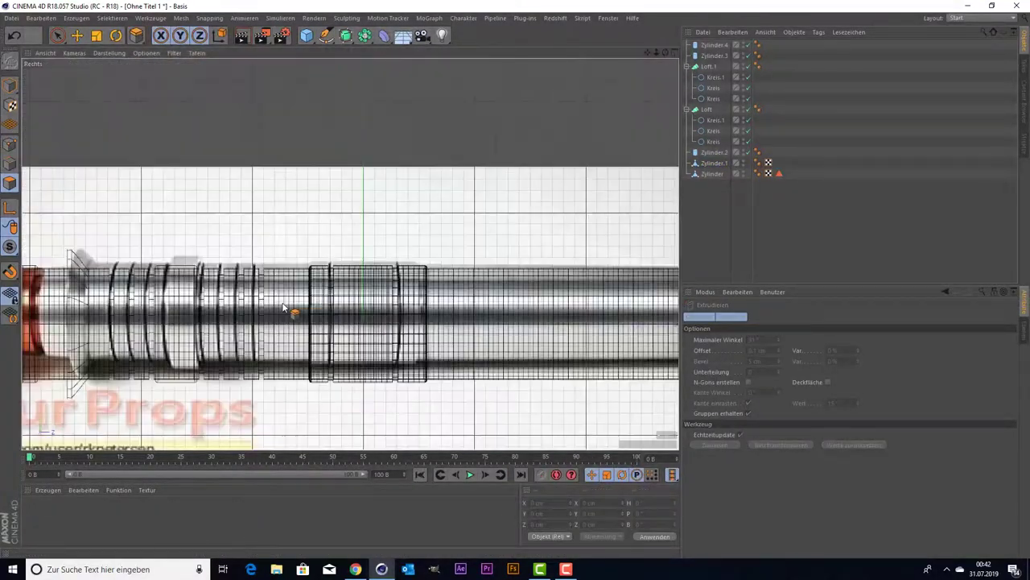
Add a Bogen arc spline to the scene.
{"action": "key", "text": "F1"}
{"action": "left_click_drag", "start_coordinate": [451, 185], "coordinate": [249, 180], "text": "alt"}
{"action": "left_click", "coordinate": [326, 36]}
Rotate the Bogen arc 90° in heading.
{"action": "left_click", "coordinate": [513, 54]}
{"action": "key", "text": "r"}
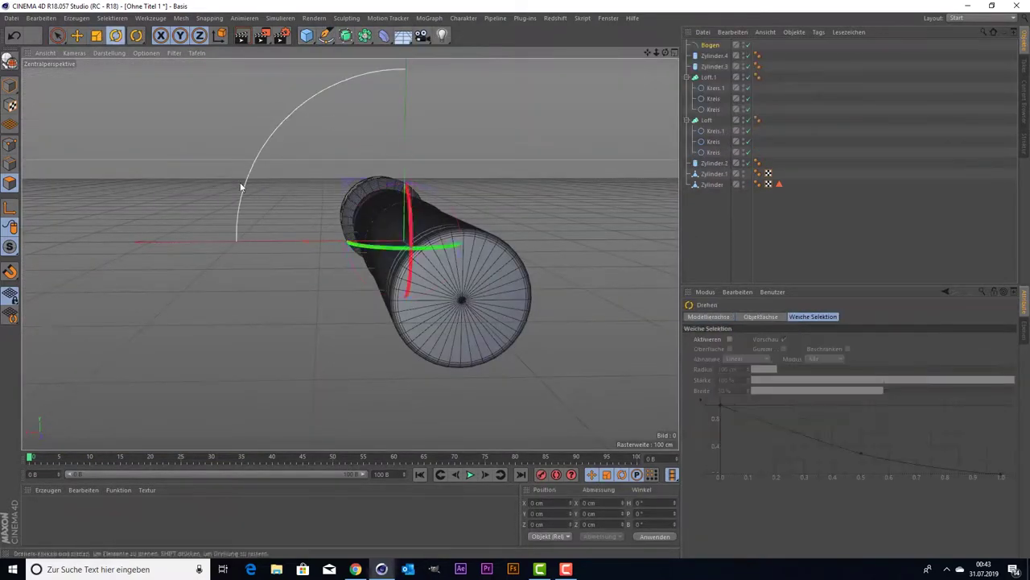
{"action": "type", "text": "90"}
{"action": "key", "text": "Return"}
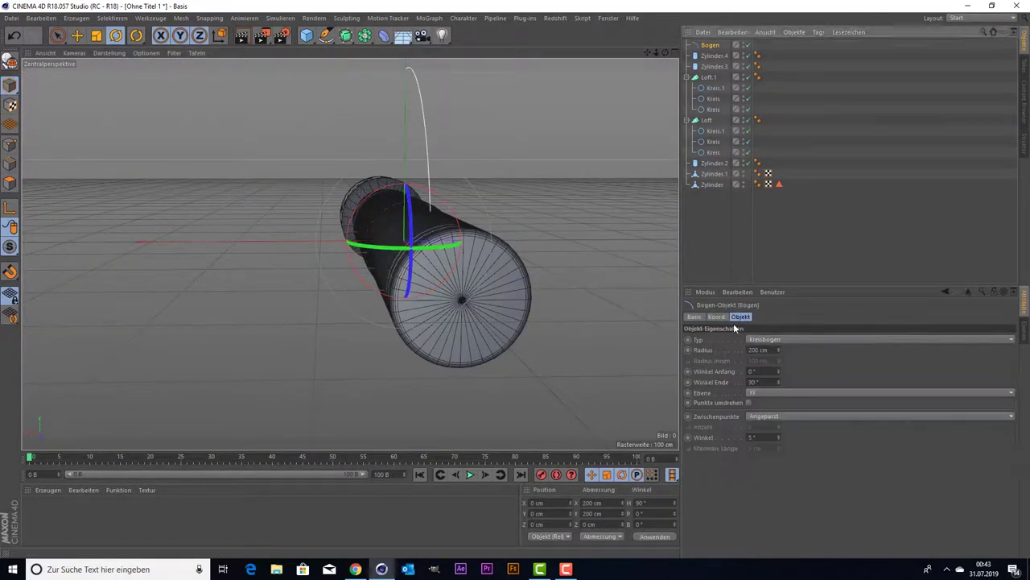
{"action": "left_click", "coordinate": [57, 35]}
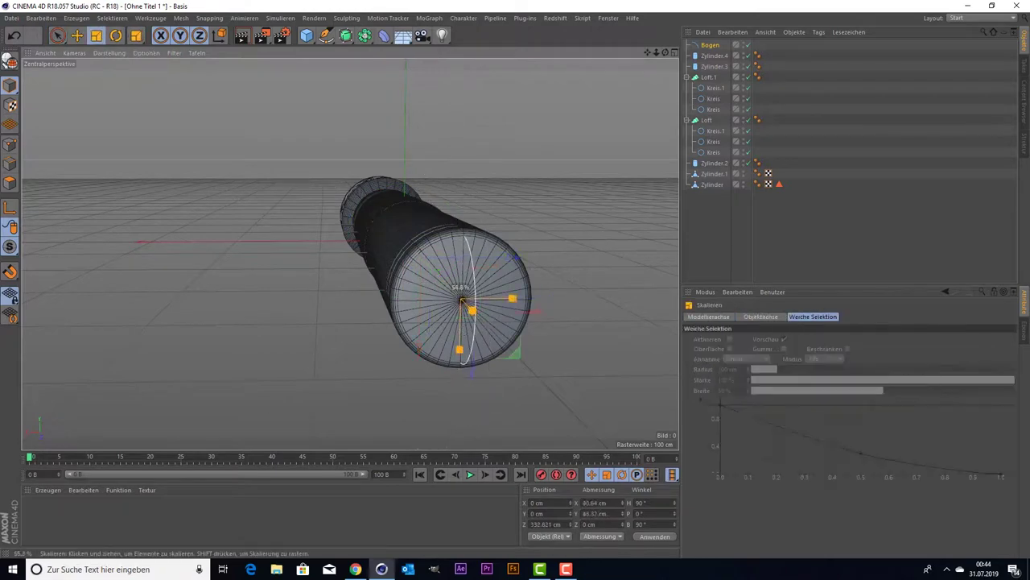
Sweep a circle profile along the arc to form the hilt's end loop.
{"action": "left_click", "coordinate": [326, 35]}
{"action": "left_click", "coordinate": [346, 36]}
{"action": "left_click", "coordinate": [387, 97], "text": "alt"}
{"action": "scroll", "coordinate": [573, 261], "scroll_direction": "up", "scroll_amount": 2}
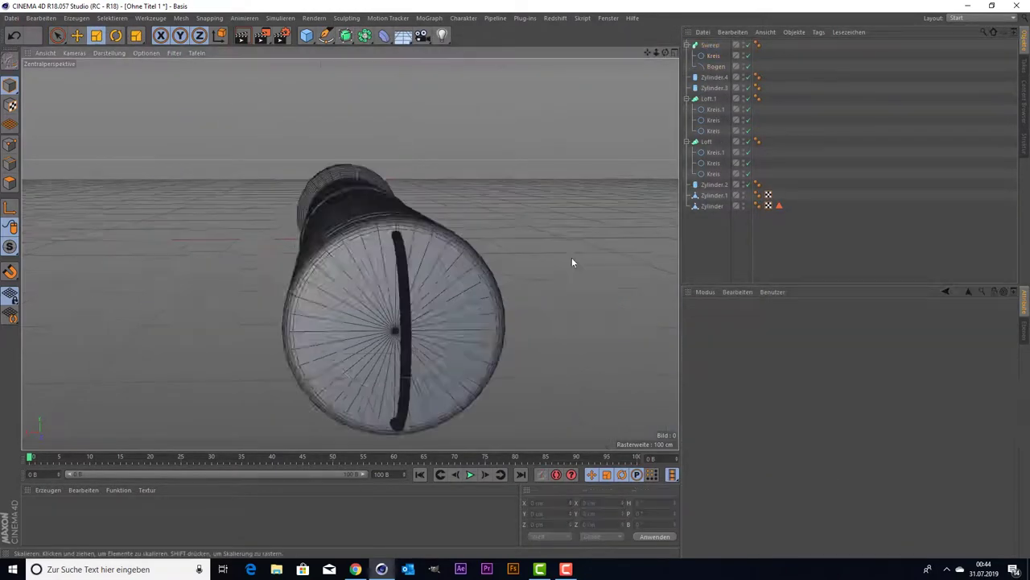
{"action": "left_click_drag", "start_coordinate": [573, 261], "coordinate": [451, 266], "text": "alt"}
{"action": "mouse_move", "coordinate": [465, 305]}
{"action": "left_mouse_down", "text": "alt"}
{"action": "mouse_move", "coordinate": [350, 254]}
{"action": "mouse_move", "coordinate": [352, 278]}
{"action": "left_mouse_up", "text": "alt"}
Add a button cylinder and a thin ring on the hilt, scaling both to about 46%.
{"action": "left_click", "coordinate": [306, 35]}
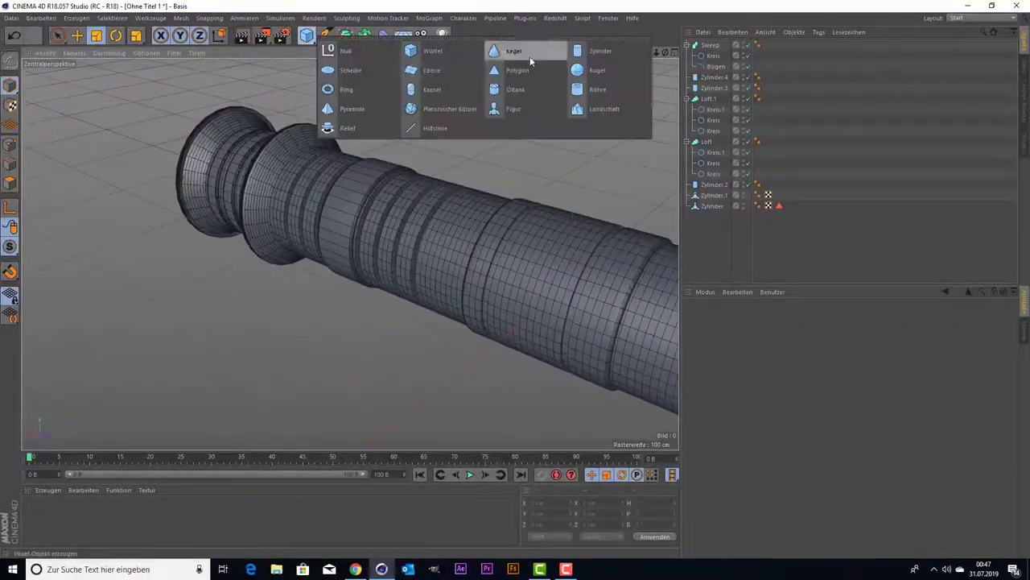
{"action": "left_click", "coordinate": [600, 50]}
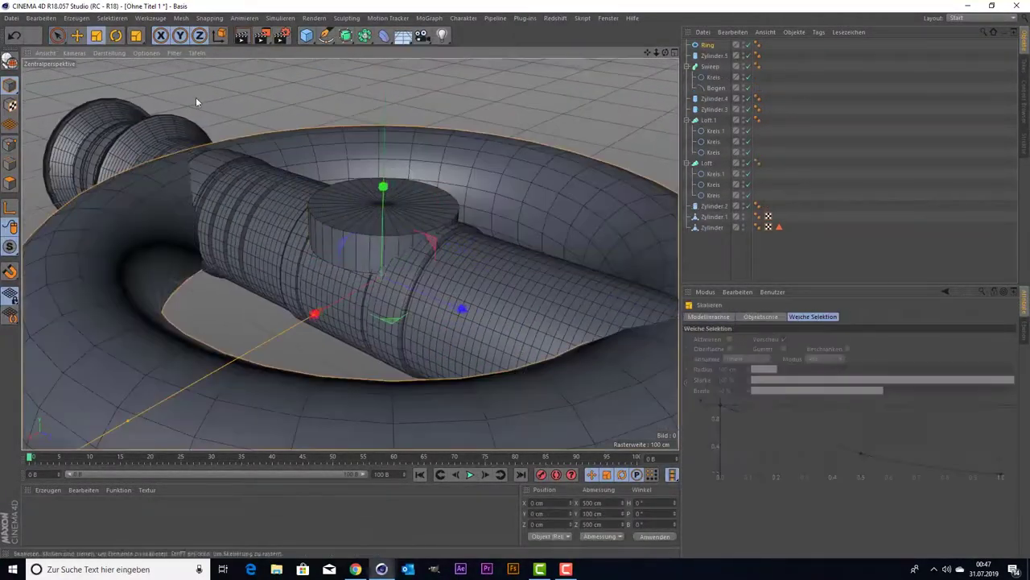
{"action": "left_click_drag", "start_coordinate": [312, 267], "coordinate": [299, 271]}
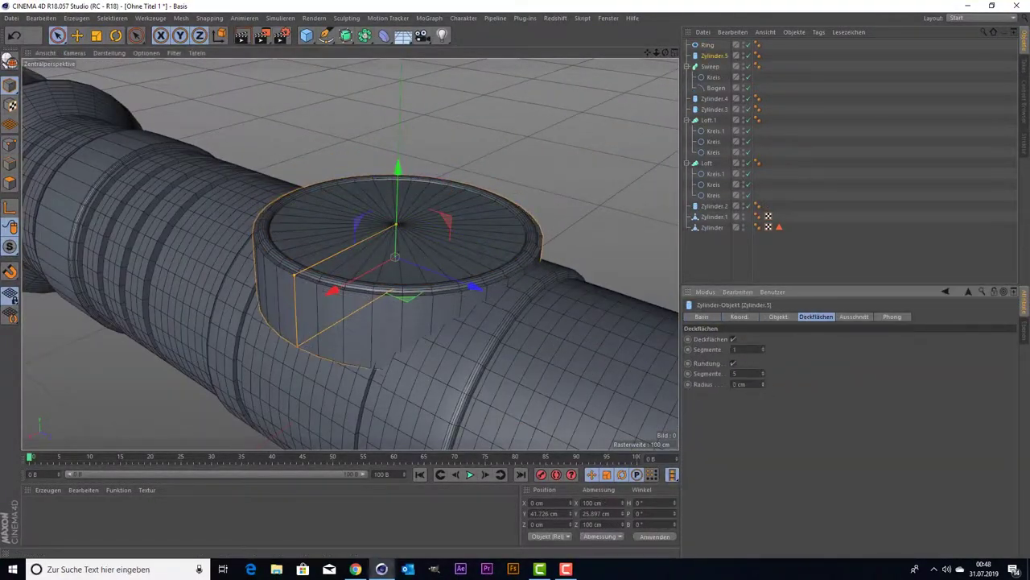
{"action": "left_click", "coordinate": [714, 56], "text": "ctrl"}
{"action": "key", "text": "t"}
{"action": "left_click_drag", "start_coordinate": [299, 105], "coordinate": [179, 286]}
{"action": "scroll", "coordinate": [178, 286], "scroll_direction": "down", "scroll_amount": 3}
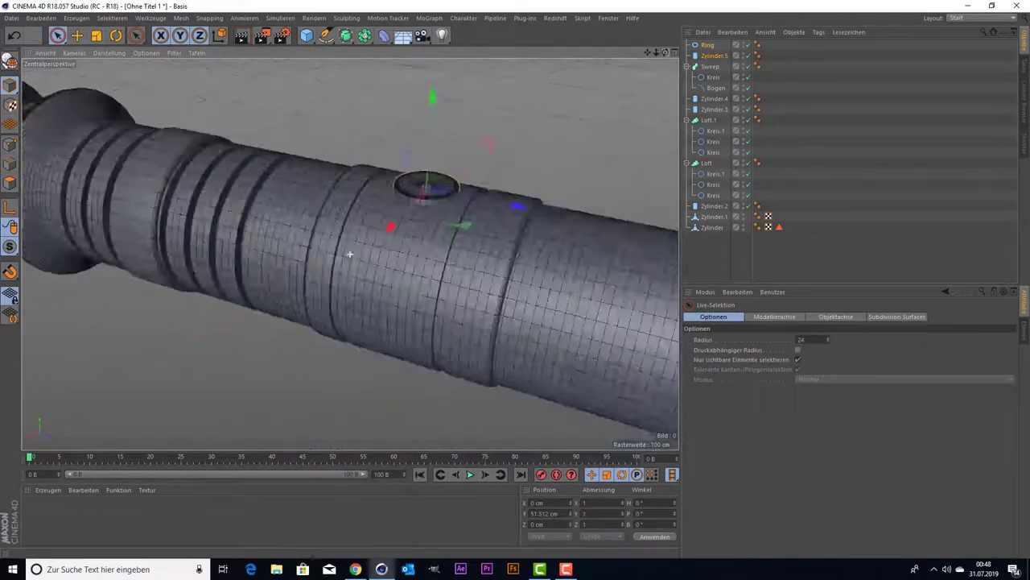
{"action": "mouse_move", "coordinate": [322, 241]}
{"action": "left_mouse_down", "text": "alt"}
{"action": "mouse_move", "coordinate": [506, 102]}
{"action": "mouse_move", "coordinate": [434, 169]}
{"action": "left_mouse_up", "text": "alt"}
{"action": "scroll", "coordinate": [438, 167], "scroll_direction": "down", "scroll_amount": 3}
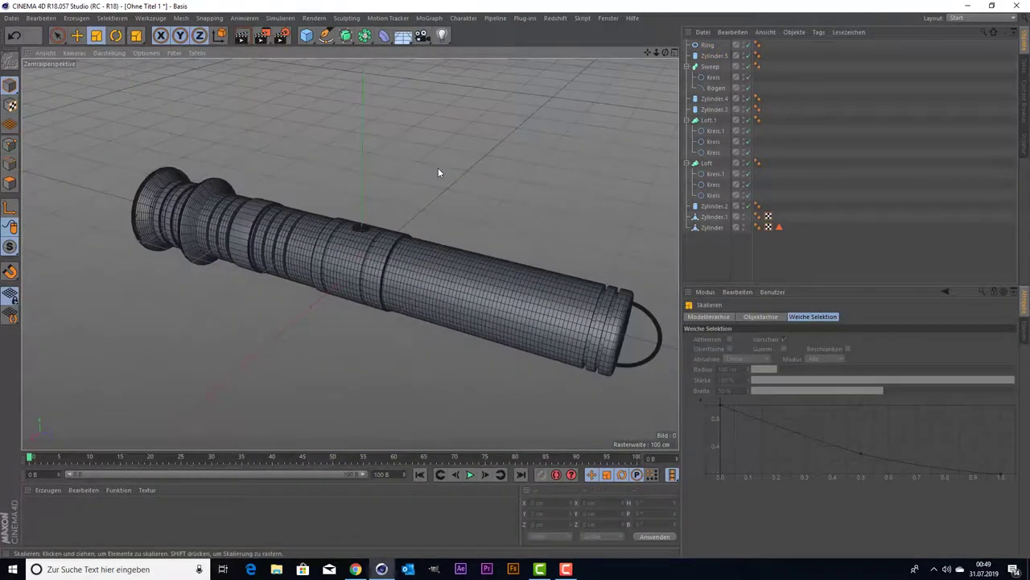
{"action": "middle_click", "coordinate": [439, 158]}
{"action": "middle_click", "coordinate": [286, 157]}
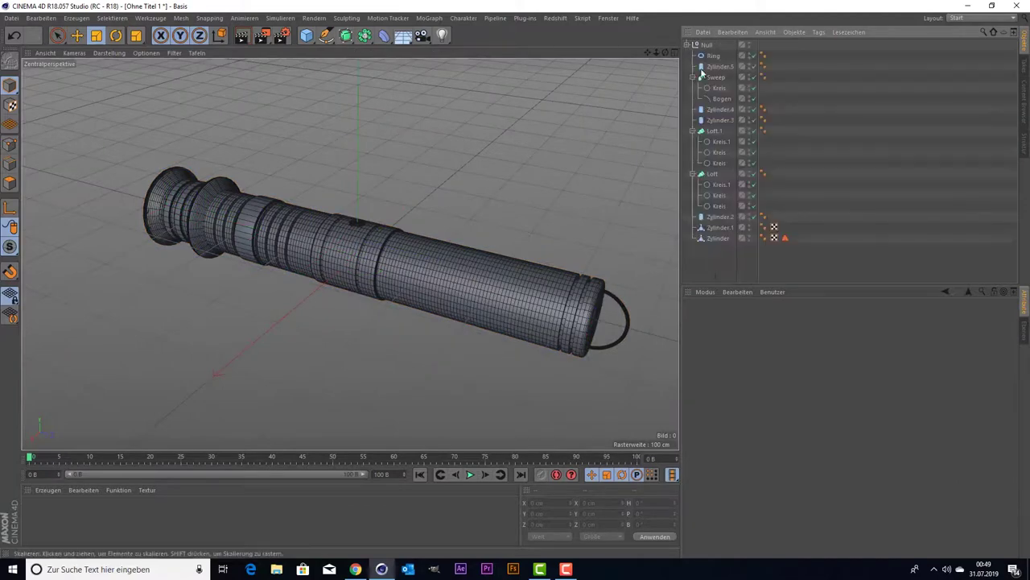
Select the Schwert group and create a new Redshift material, Kupfer.
{"action": "left_click", "coordinate": [712, 45]}
{"action": "left_click", "coordinate": [47, 490]}
{"action": "left_click", "coordinate": [213, 419]}
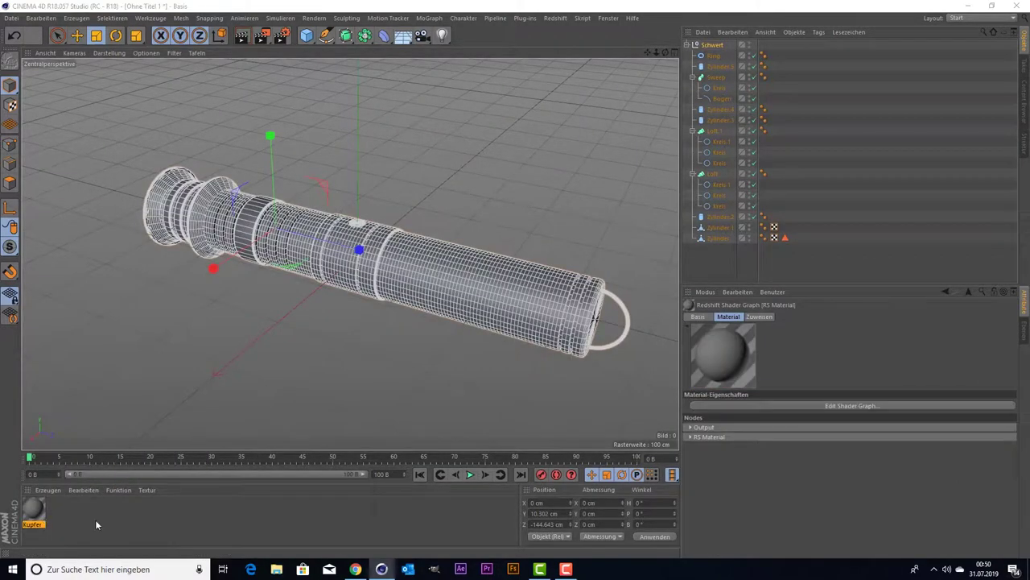
{"action": "double_click", "coordinate": [32, 509]}
Loop-select the main cylinder's front ring polygons and apply Kupfer to them.
{"action": "left_click", "coordinate": [502, 85]}
{"action": "scroll", "coordinate": [363, 242], "scroll_direction": "up", "scroll_amount": 3}
{"action": "left_click", "coordinate": [718, 238]}
{"action": "left_click", "coordinate": [112, 18]}
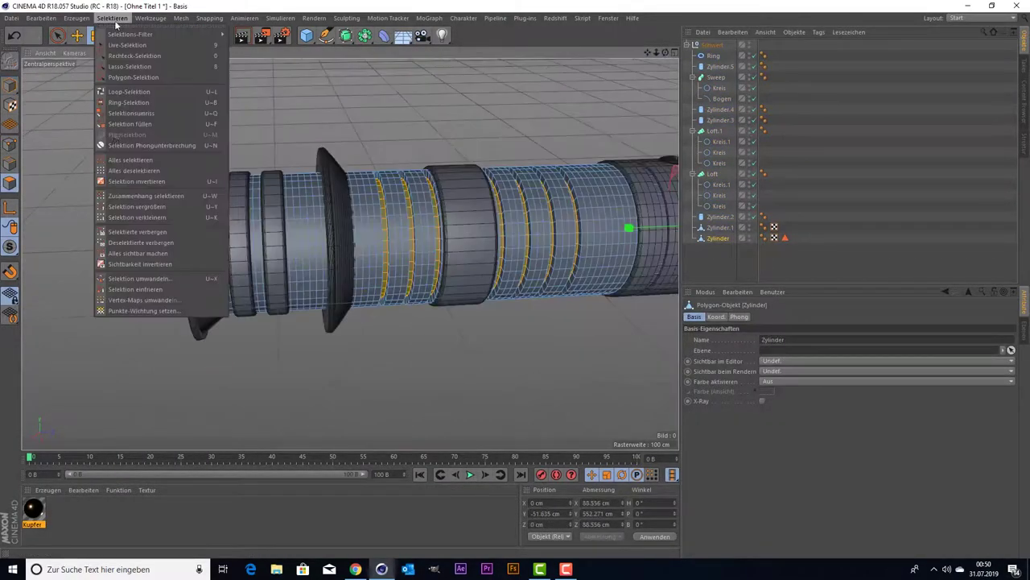
{"action": "left_click", "coordinate": [129, 91]}
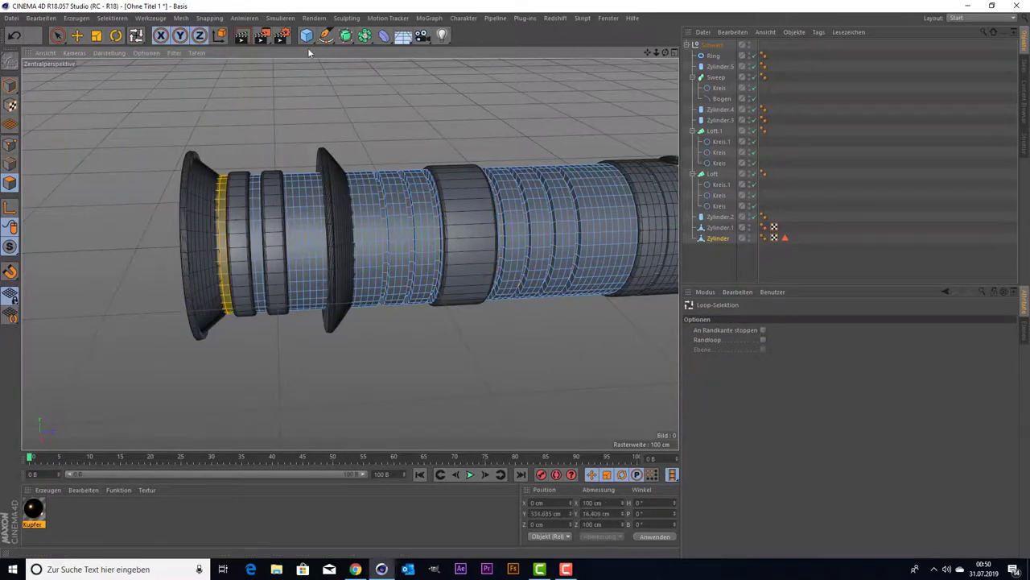
{"action": "left_click_drag", "start_coordinate": [224, 242], "coordinate": [326, 242]}
{"action": "left_click_drag", "start_coordinate": [32, 509], "coordinate": [220, 428]}
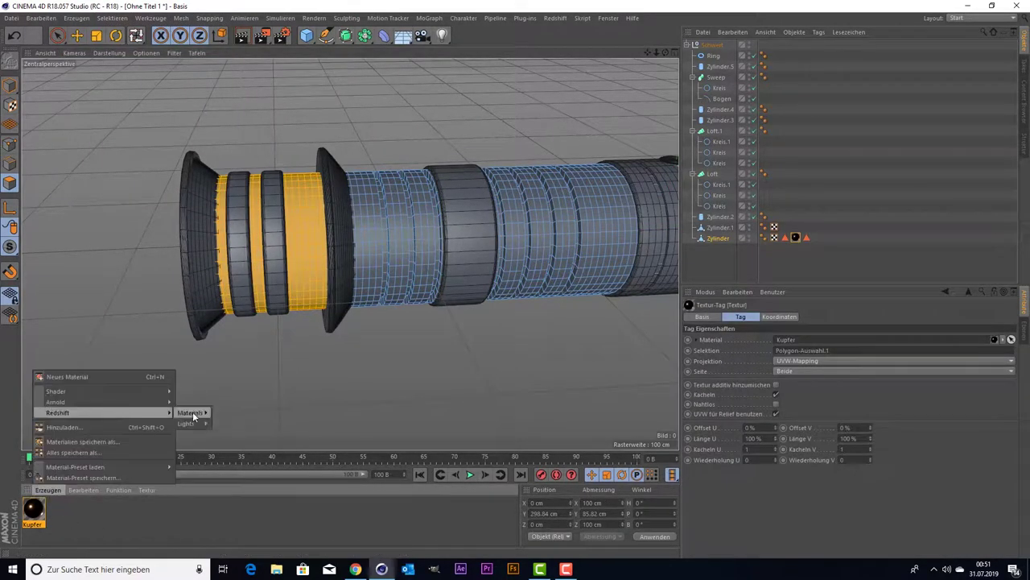
Create a second Redshift material, Silber, and apply it to the remaining rings.
{"action": "left_click", "coordinate": [234, 412]}
{"action": "double_click", "coordinate": [33, 509]}
{"action": "left_click", "coordinate": [509, 66]}
{"action": "left_click", "coordinate": [111, 18]}
{"action": "left_click", "coordinate": [137, 255]}
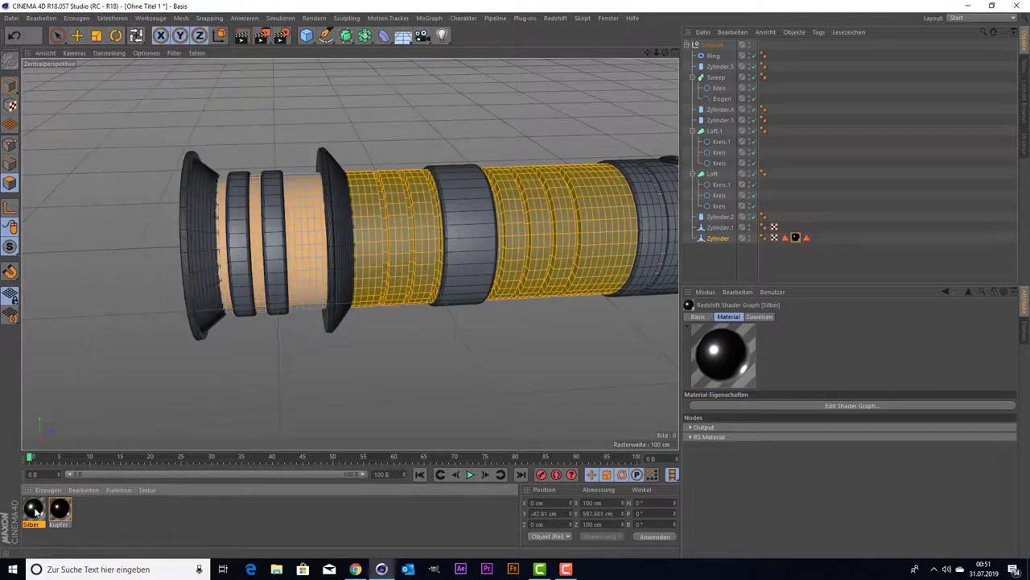
{"action": "left_click", "coordinate": [60, 509]}
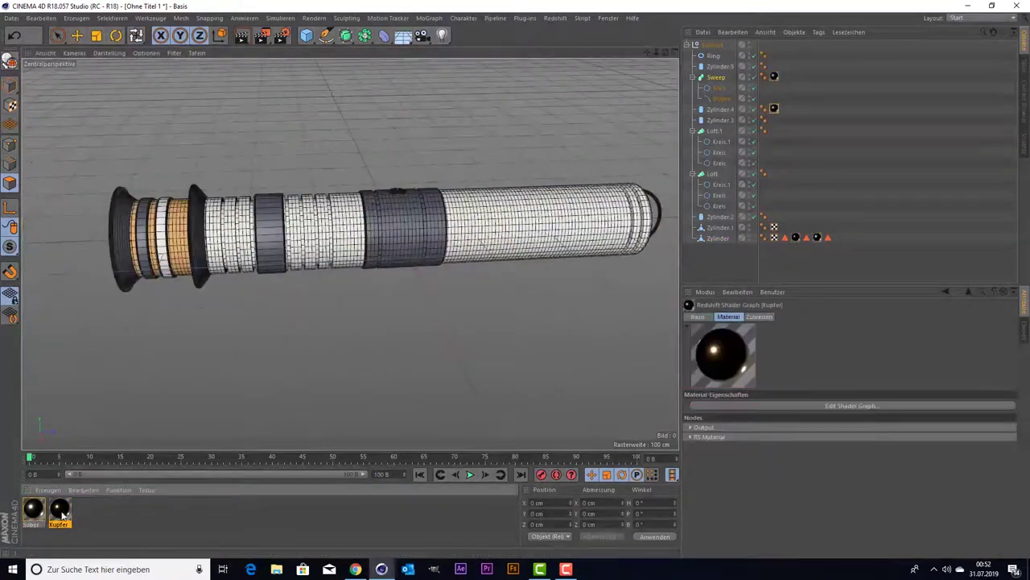
{"action": "left_click", "coordinate": [35, 510]}
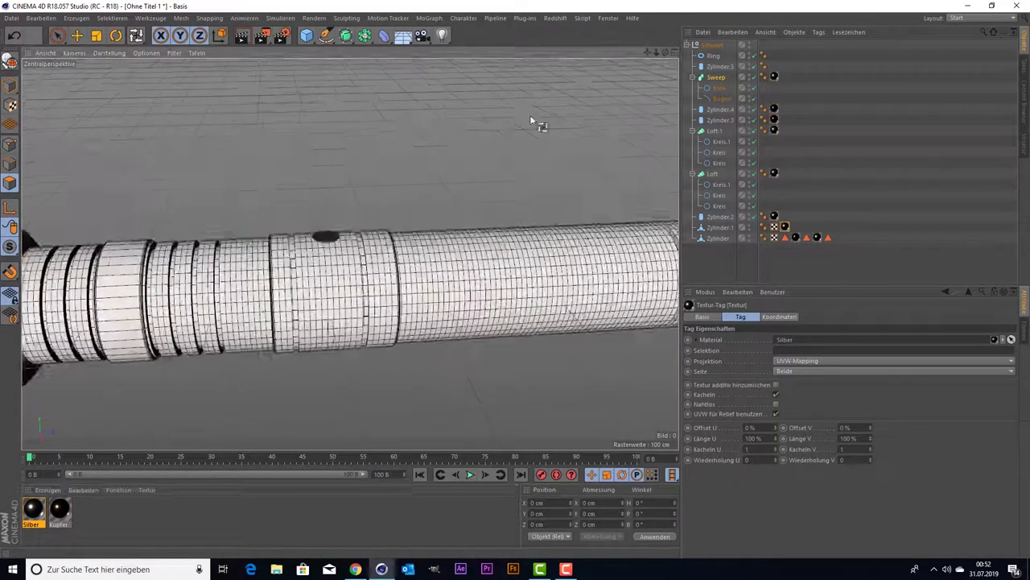
Delete the RS Material node and create a standard blue-glowing material, Mat, for the ring.
{"action": "right_click", "coordinate": [33, 507]}
{"action": "left_click", "coordinate": [185, 414]}
{"action": "double_click", "coordinate": [34, 508]}
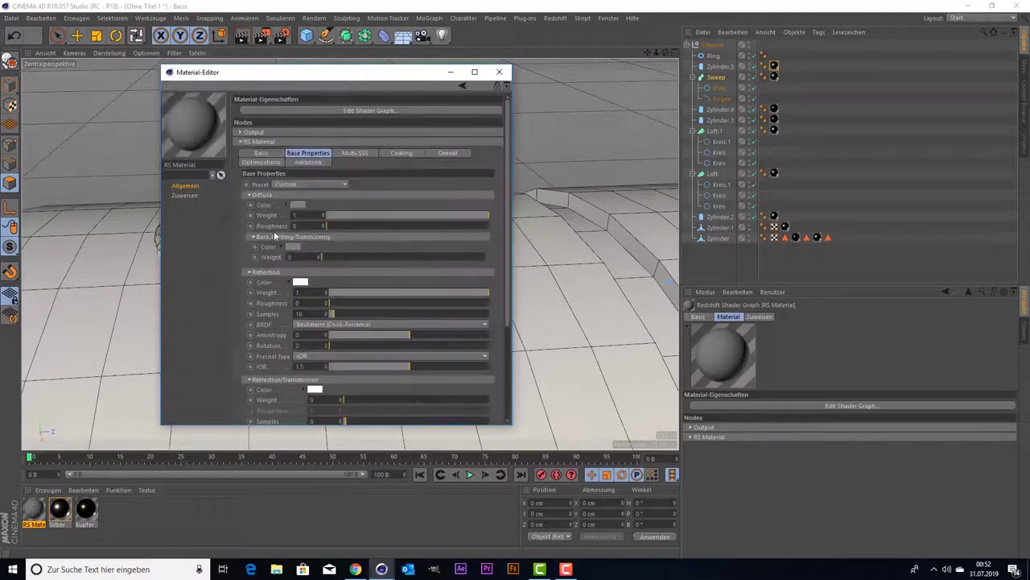
{"action": "left_click", "coordinate": [369, 110]}
{"action": "key", "text": "Delete"}
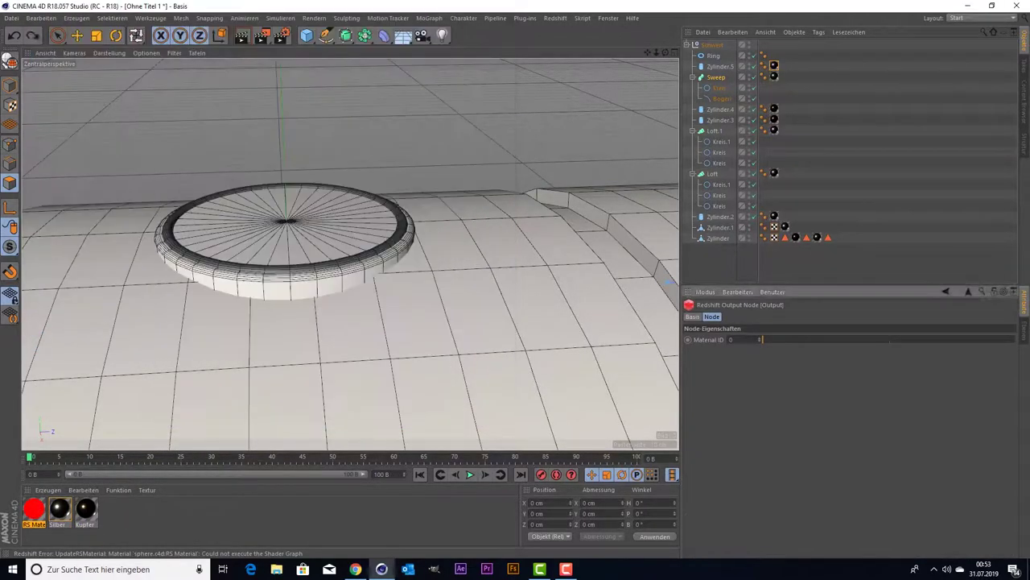
{"action": "double_click", "coordinate": [33, 509]}
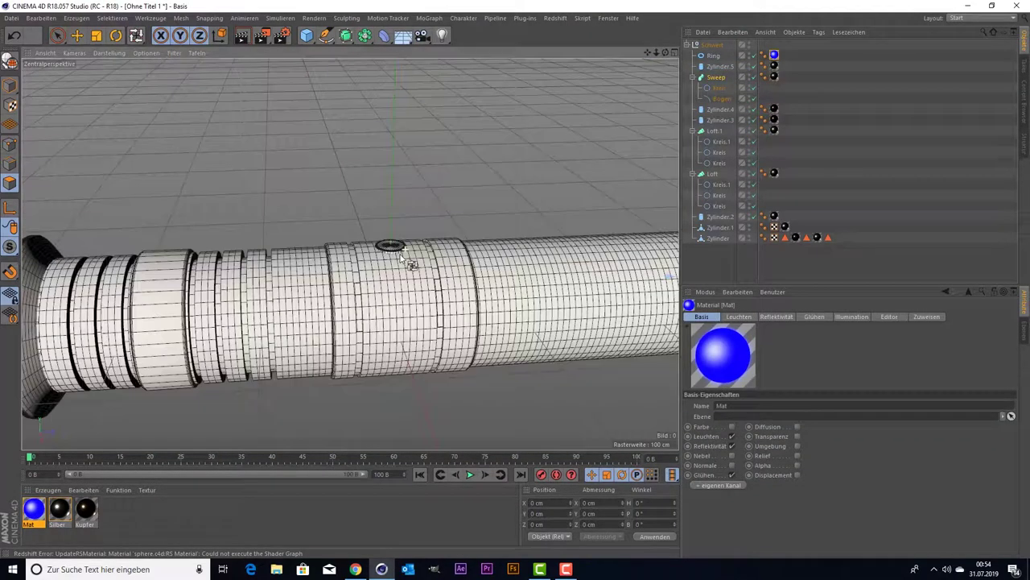
{"action": "left_click", "coordinate": [307, 35]}
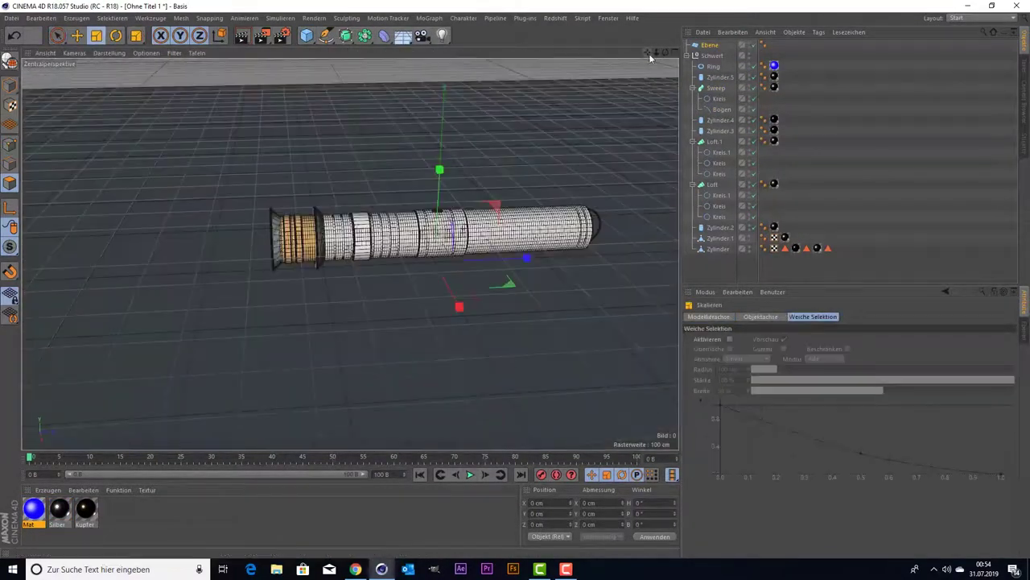
Add a Redshift Dome Light using Interior\sculpture_exhibition_4k.hdr as its dome map.
{"action": "left_click_drag", "start_coordinate": [157, 169], "coordinate": [450, 99], "text": "alt"}
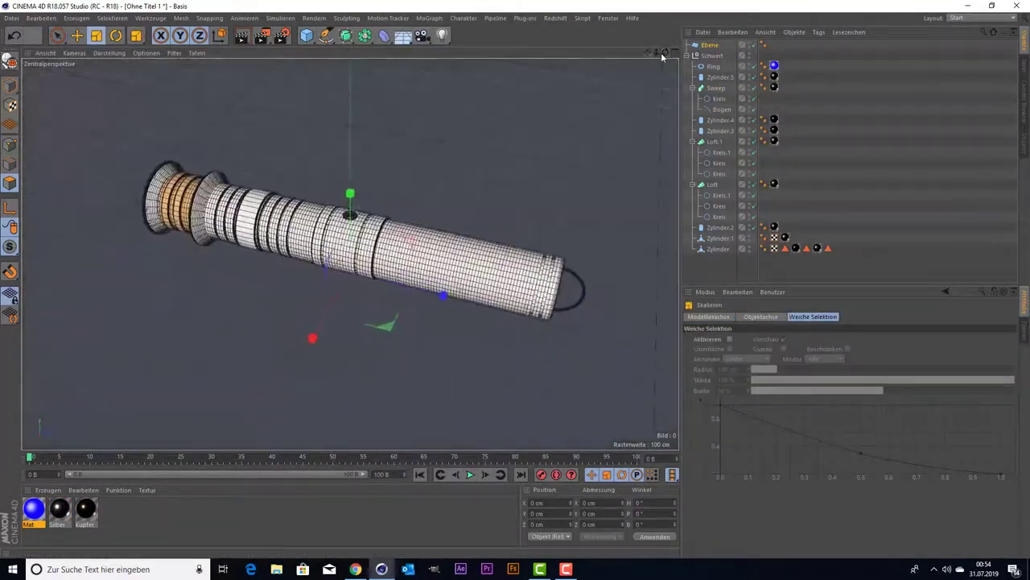
{"action": "left_click", "coordinate": [667, 91]}
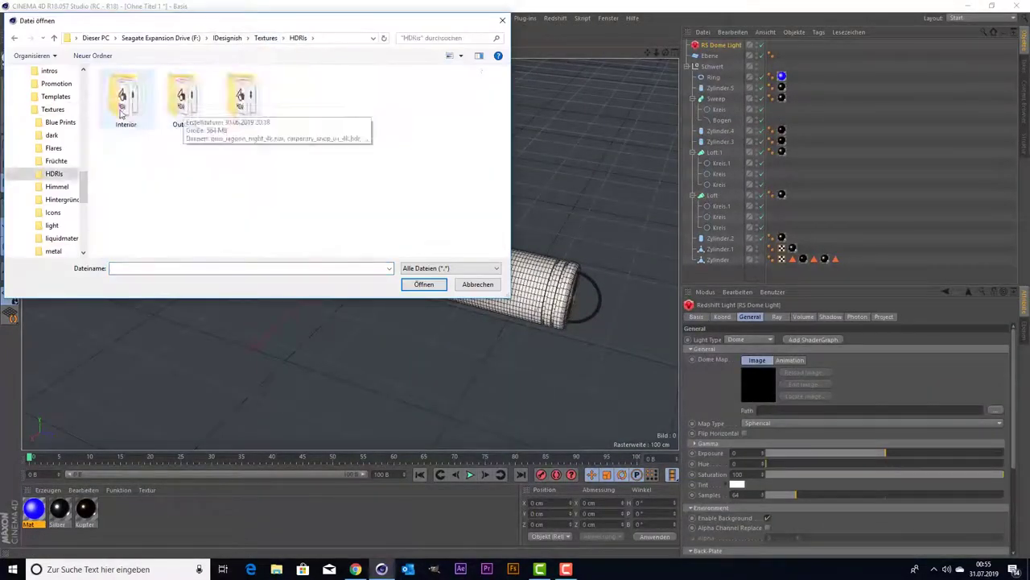
{"action": "double_click", "coordinate": [127, 91]}
{"action": "double_click", "coordinate": [128, 151]}
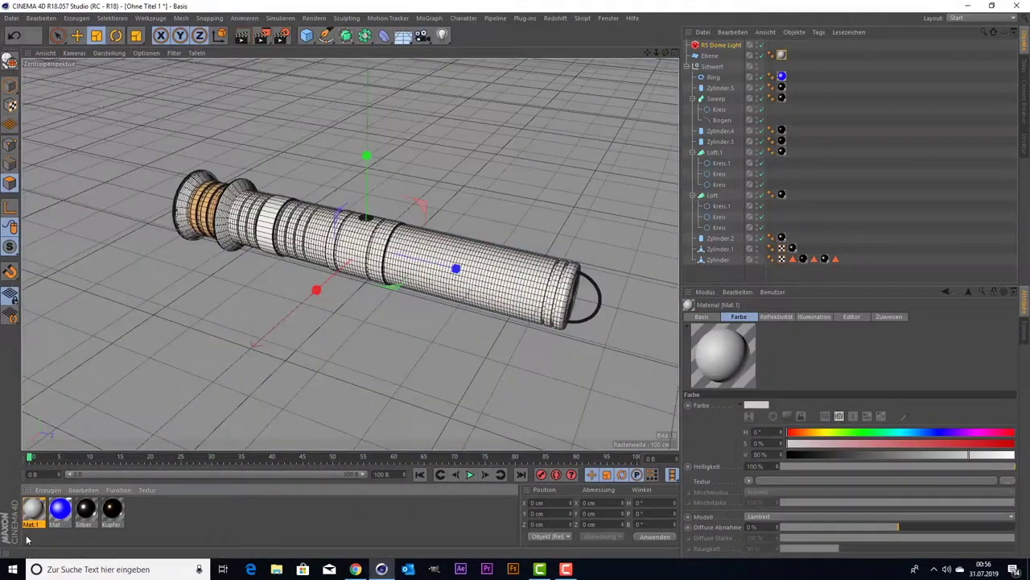
{"action": "key", "text": "Delete"}
{"action": "left_click", "coordinate": [41, 490]}
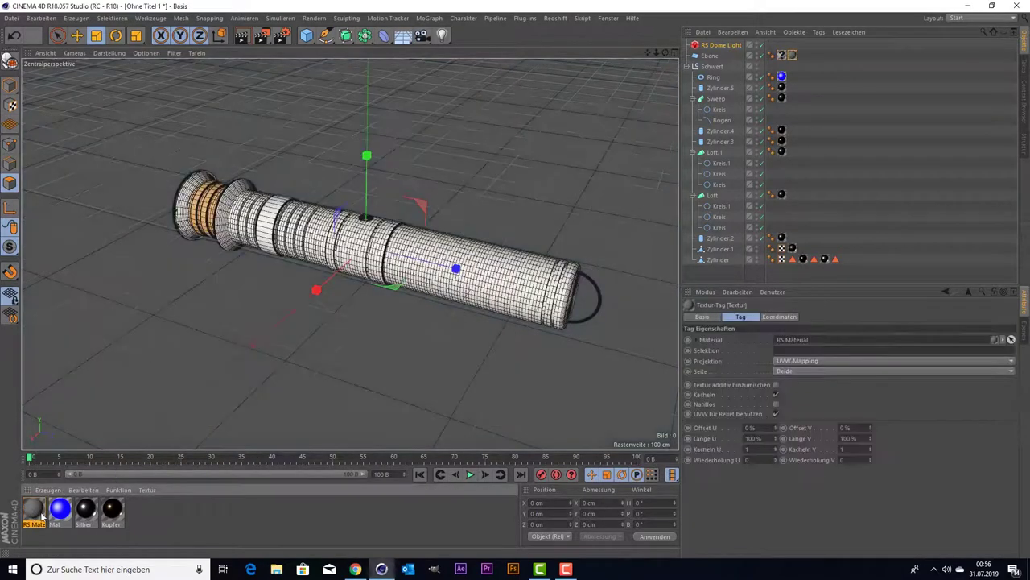
Load the 1857 metal texture into a new material and apply it to the floor with cubic projection.
{"action": "double_click", "coordinate": [34, 509]}
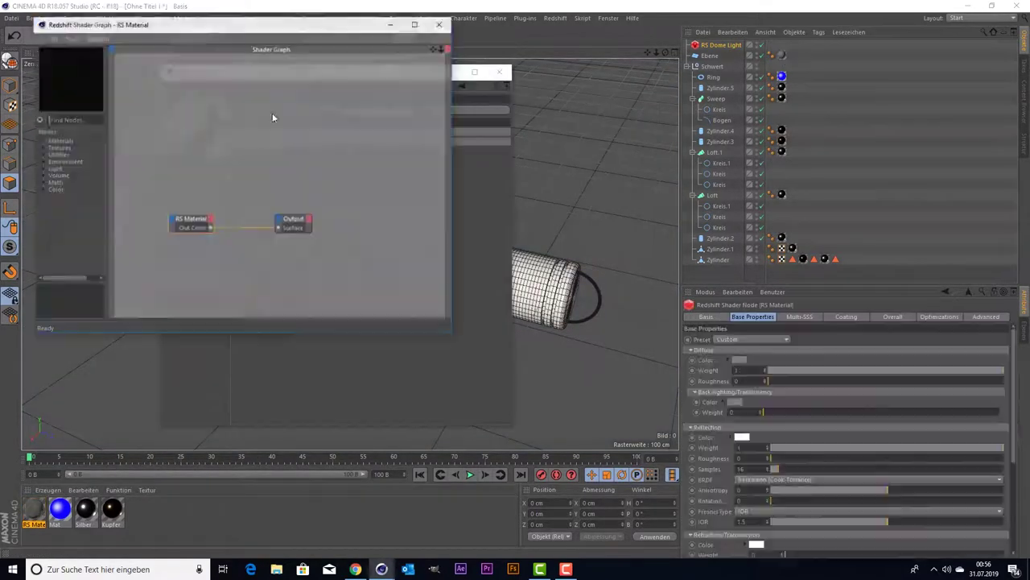
{"action": "double_click", "coordinate": [251, 374]}
{"action": "scroll", "coordinate": [288, 311], "scroll_direction": "down", "scroll_amount": 3}
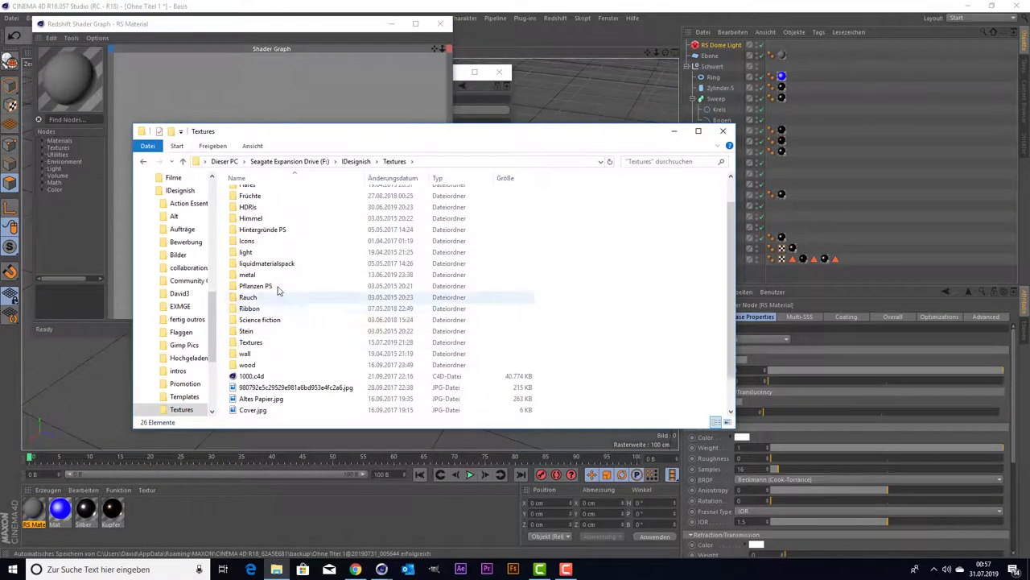
{"action": "double_click", "coordinate": [247, 275]}
{"action": "double_click", "coordinate": [258, 230]}
{"action": "left_click_drag", "start_coordinate": [33, 509], "coordinate": [708, 56]}
{"action": "left_click", "coordinate": [800, 361]}
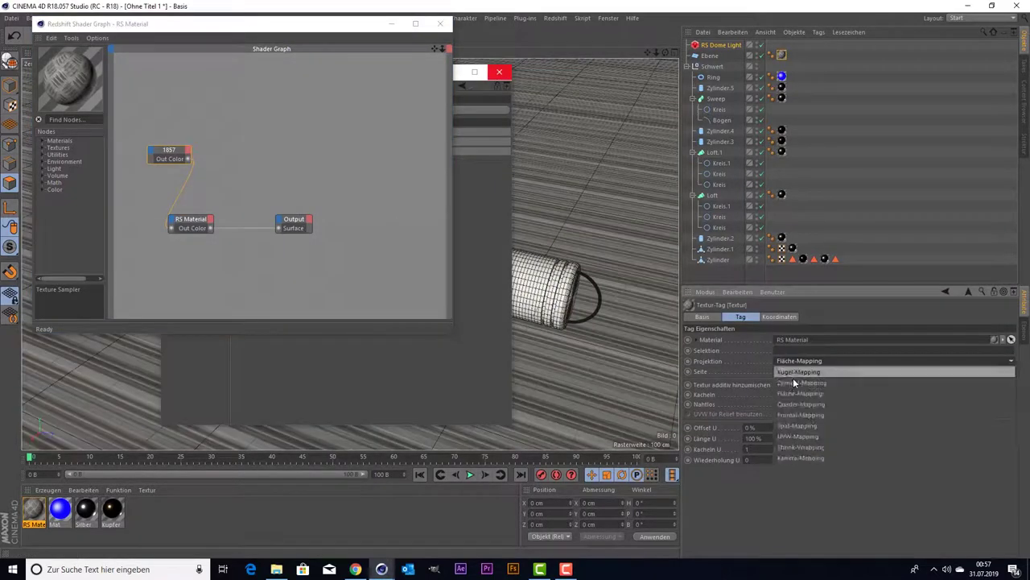
{"action": "left_click", "coordinate": [800, 403]}
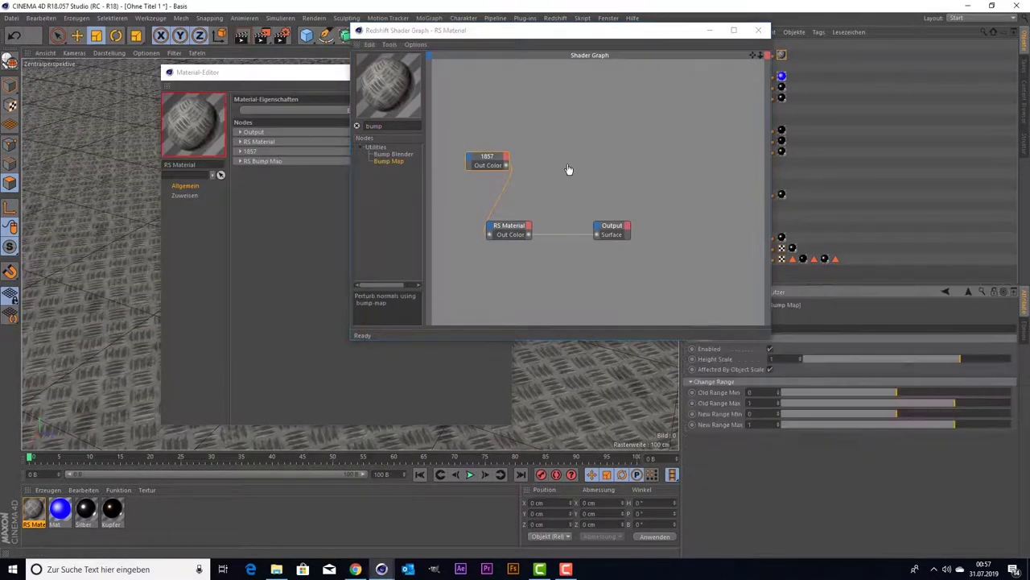
Wire a second 1857 texture through RS Bump Map into the material's Bump Input, then start saving.
{"action": "left_click_drag", "start_coordinate": [274, 560], "coordinate": [491, 120]}
{"action": "left_click", "coordinate": [619, 138]}
{"action": "left_click_drag", "start_coordinate": [596, 130], "coordinate": [507, 227]}
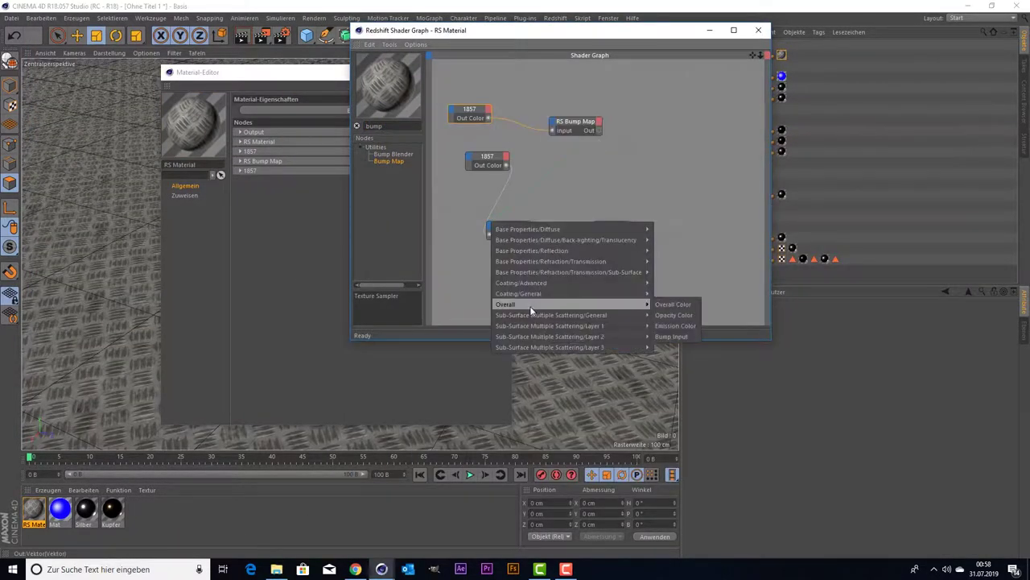
{"action": "left_click", "coordinate": [668, 302]}
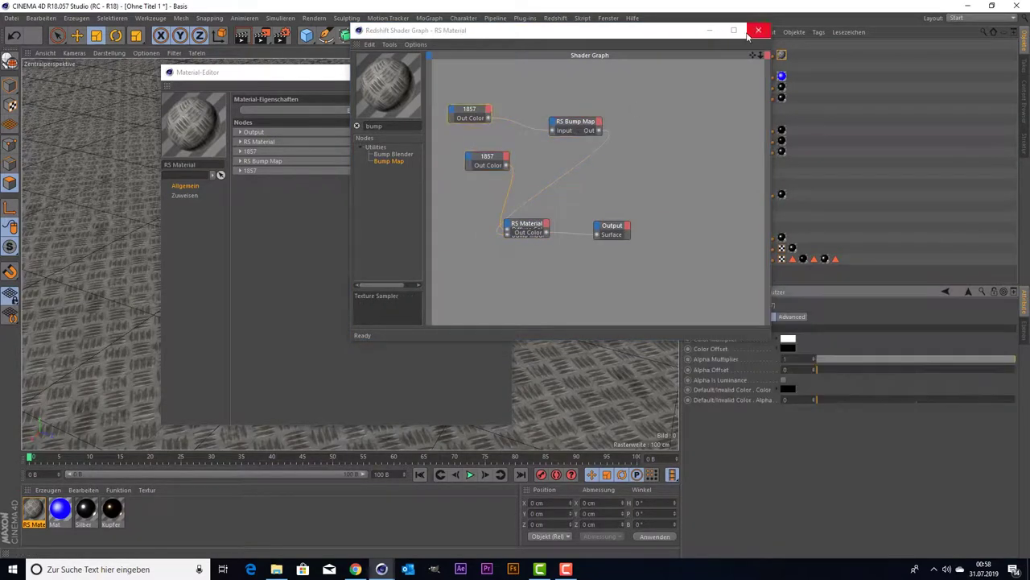
{"action": "left_click", "coordinate": [750, 32]}
{"action": "key", "text": "ctrl+s"}
Finish saving the scene as Youtube.c4d.
{"action": "type", "text": "outube"}
{"action": "key", "text": "Return"}
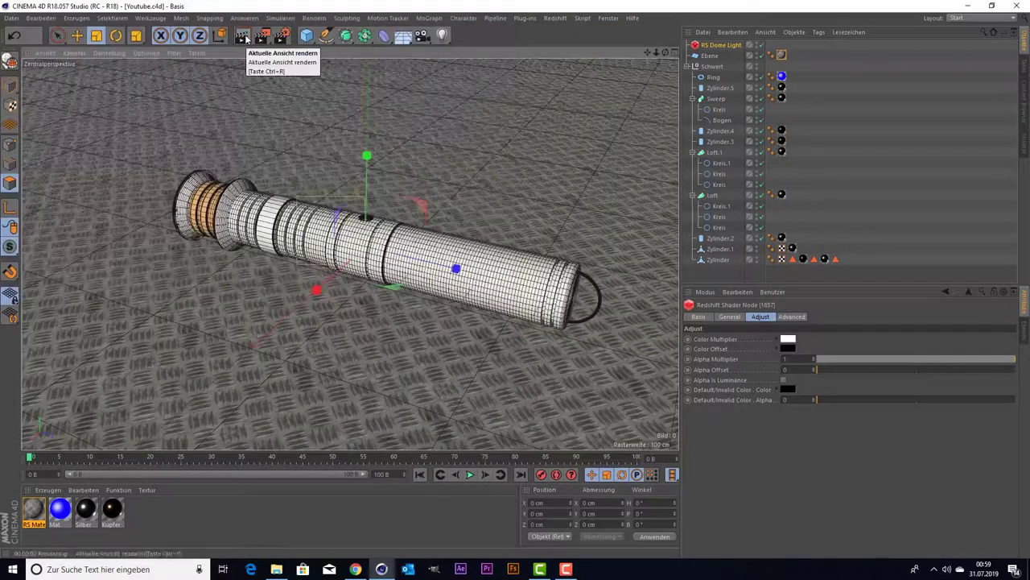
{"action": "left_click", "coordinate": [241, 35]}
Render the hilt on the tread-plate floor in the Redshift RenderView.
{"action": "left_click", "coordinate": [468, 280]}
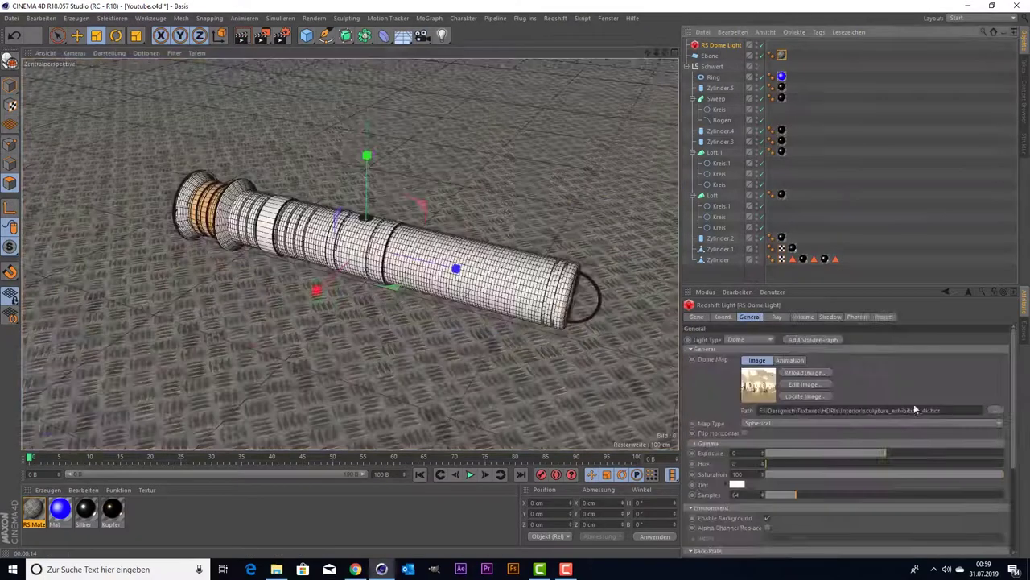
{"action": "left_click", "coordinate": [242, 35]}
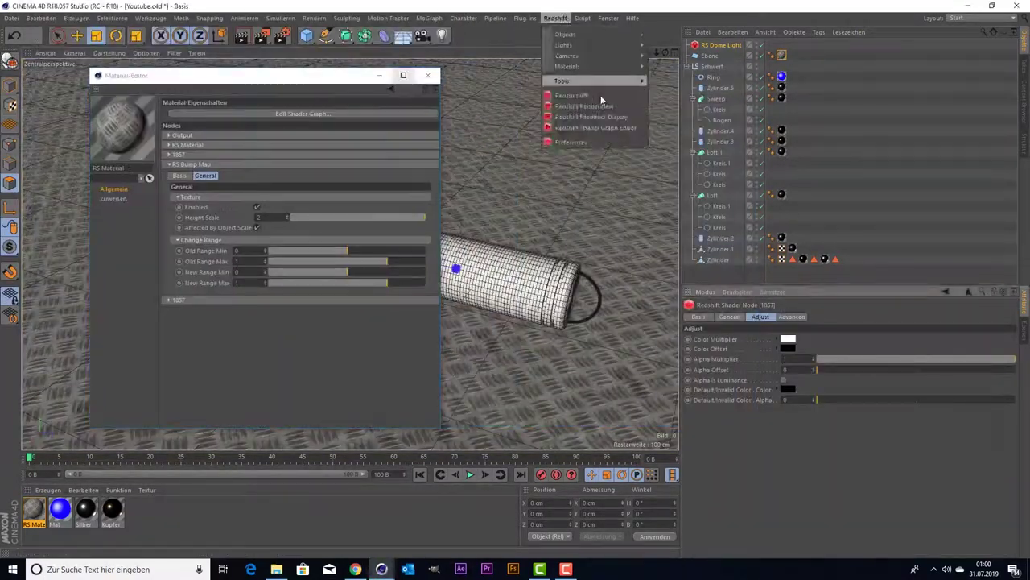
{"action": "left_click", "coordinate": [596, 105]}
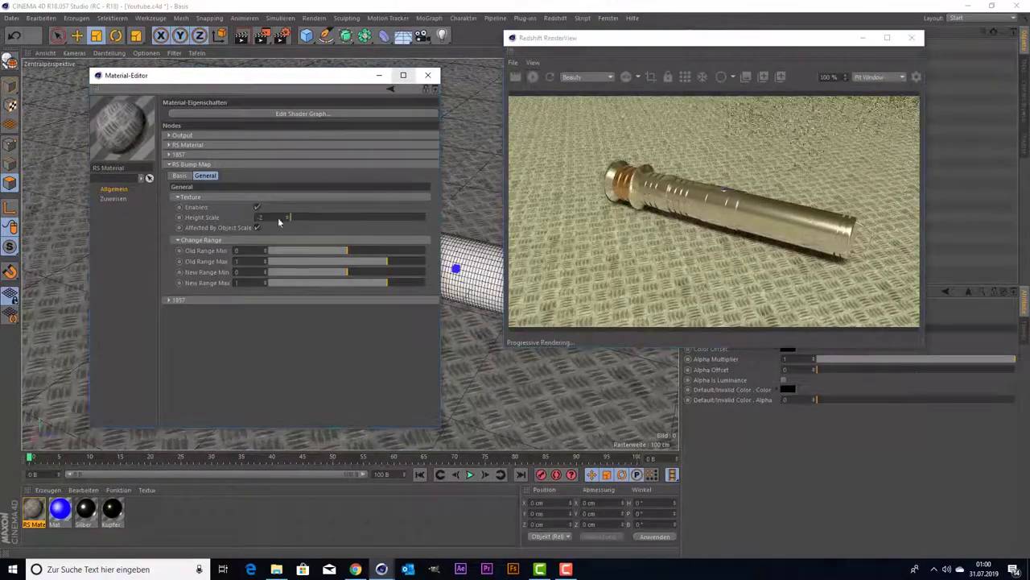
{"action": "scroll", "coordinate": [587, 254], "scroll_direction": "up", "scroll_amount": 3}
Inspect the 1857 texture node's bump settings, including Alpha Is Luminance, in the shader graph.
{"action": "left_click", "coordinate": [313, 115]}
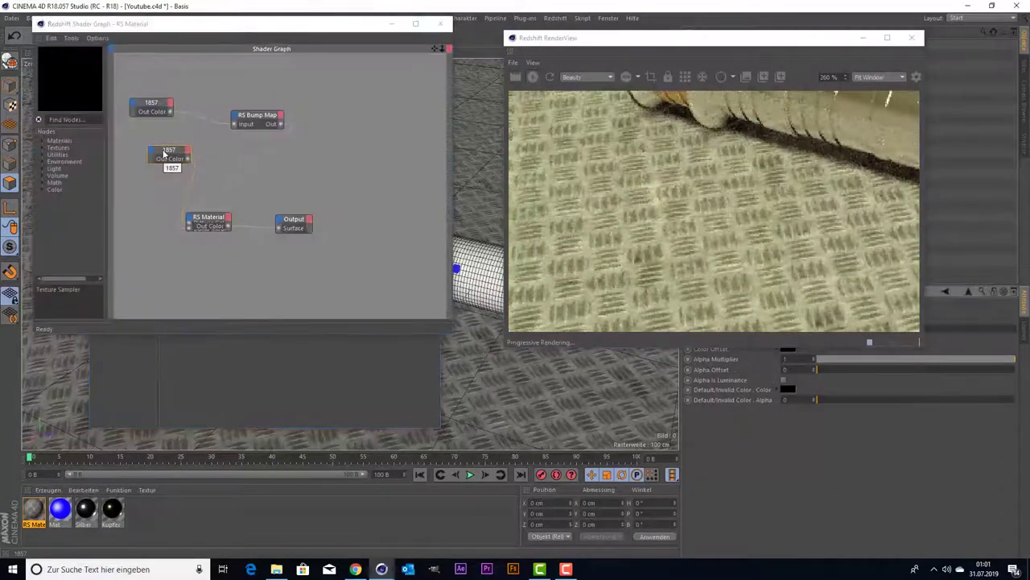
{"action": "left_click_drag", "start_coordinate": [448, 146], "coordinate": [515, 146]}
{"action": "left_click", "coordinate": [207, 153]}
{"action": "left_click_drag", "start_coordinate": [708, 38], "coordinate": [427, 44]}
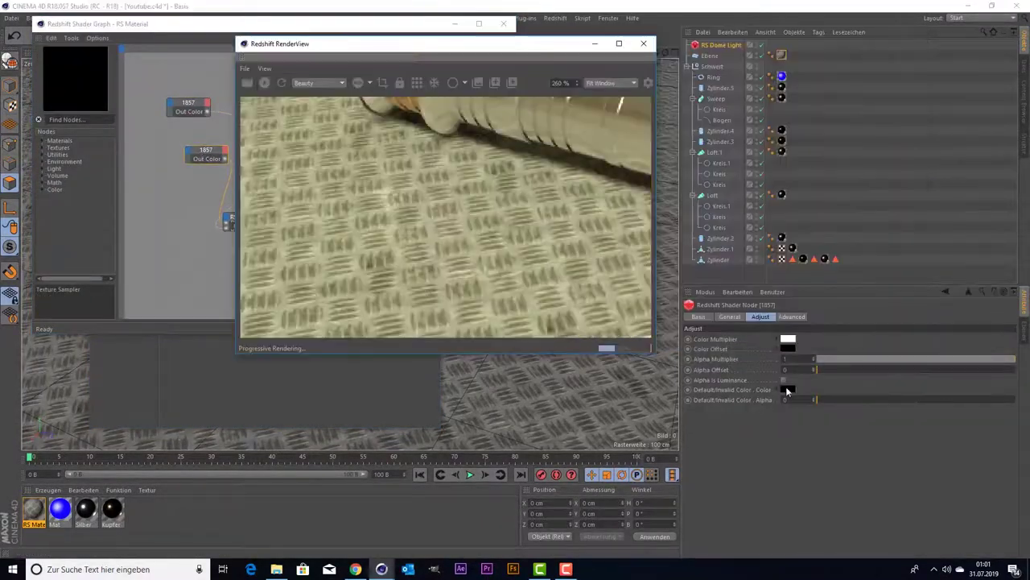
{"action": "scroll", "coordinate": [508, 213], "scroll_direction": "down", "scroll_amount": 3}
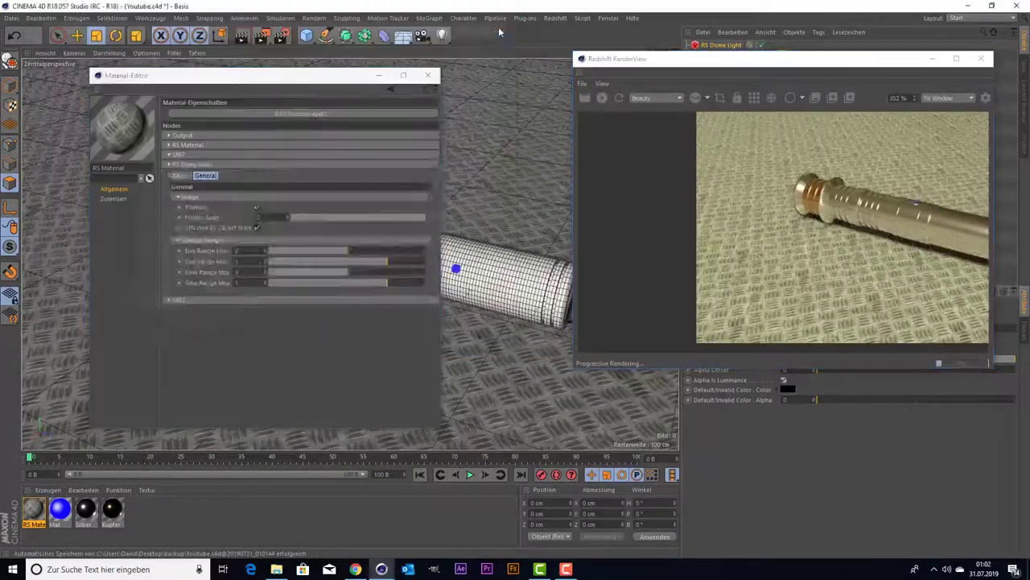
{"action": "scroll", "coordinate": [251, 340], "scroll_direction": "down", "scroll_amount": 3}
{"action": "scroll", "coordinate": [251, 340], "scroll_direction": "down", "scroll_amount": 3}
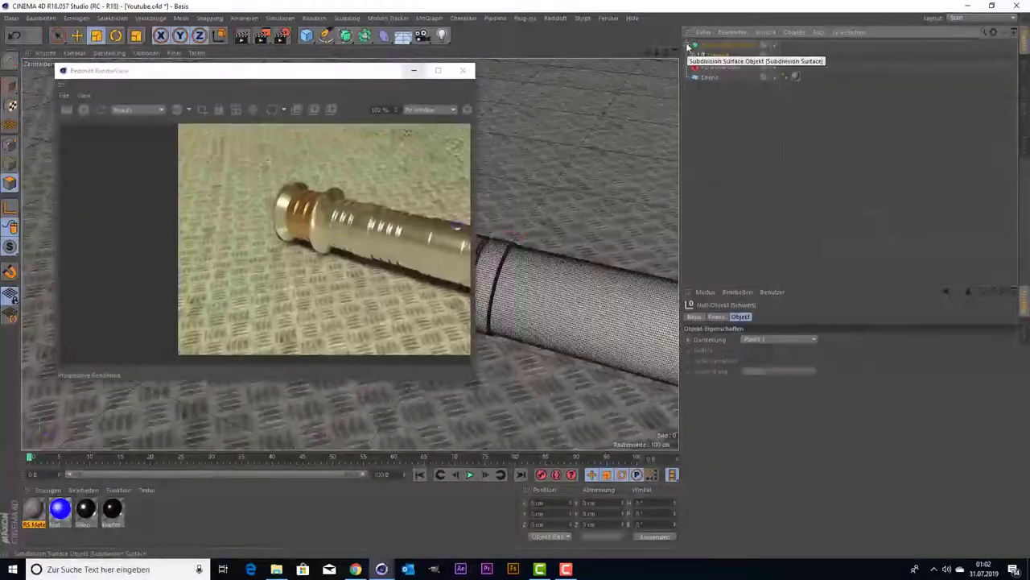
Re-render the current view in the viewport and show it at original size.
{"action": "left_click", "coordinate": [463, 70]}
{"action": "left_click", "coordinate": [241, 35]}
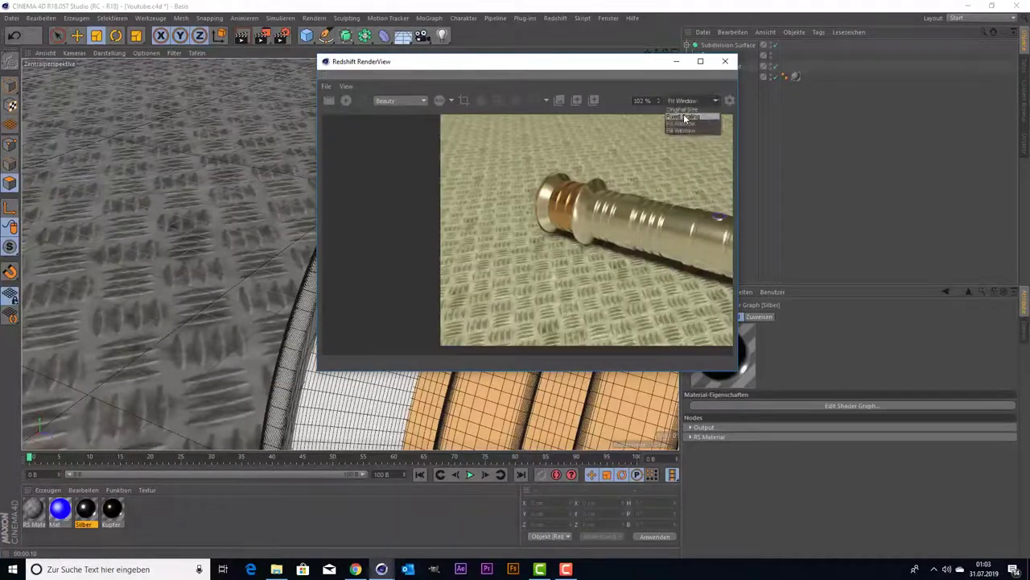
{"action": "left_click", "coordinate": [683, 110]}
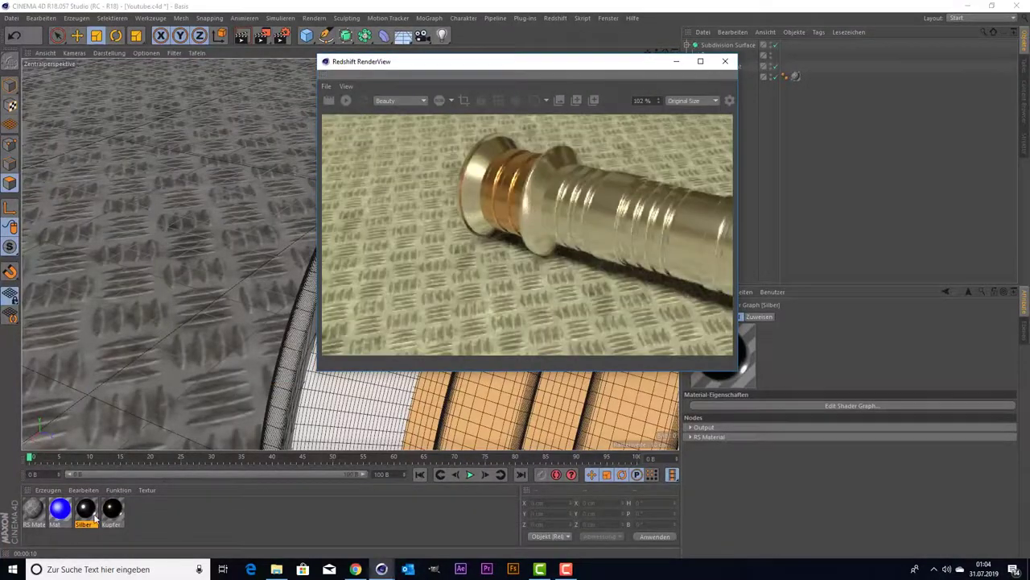
Give the Silber material the Aluminium preset with scratched metal as its bump input.
{"action": "double_click", "coordinate": [85, 510]}
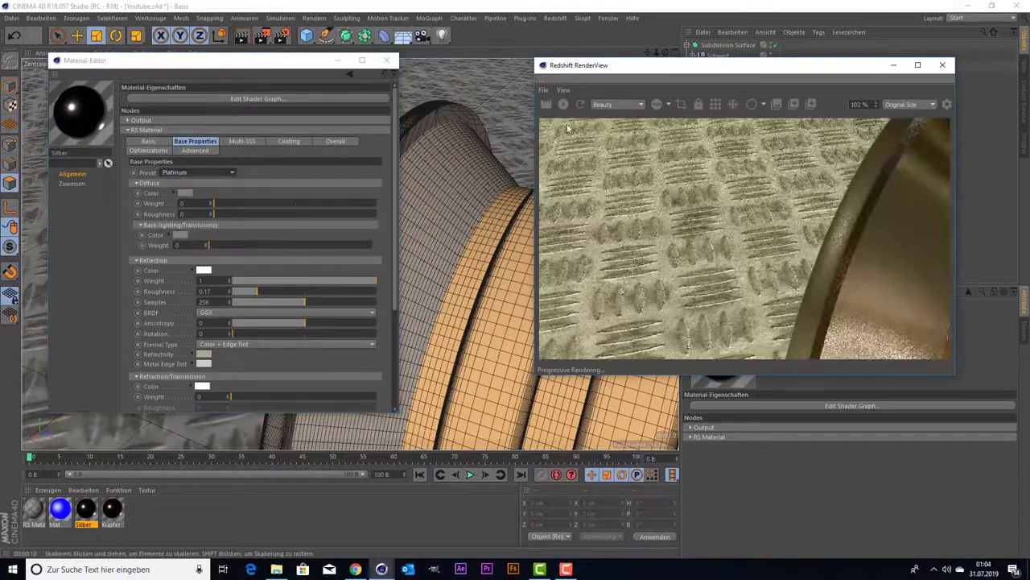
{"action": "left_click", "coordinate": [196, 172]}
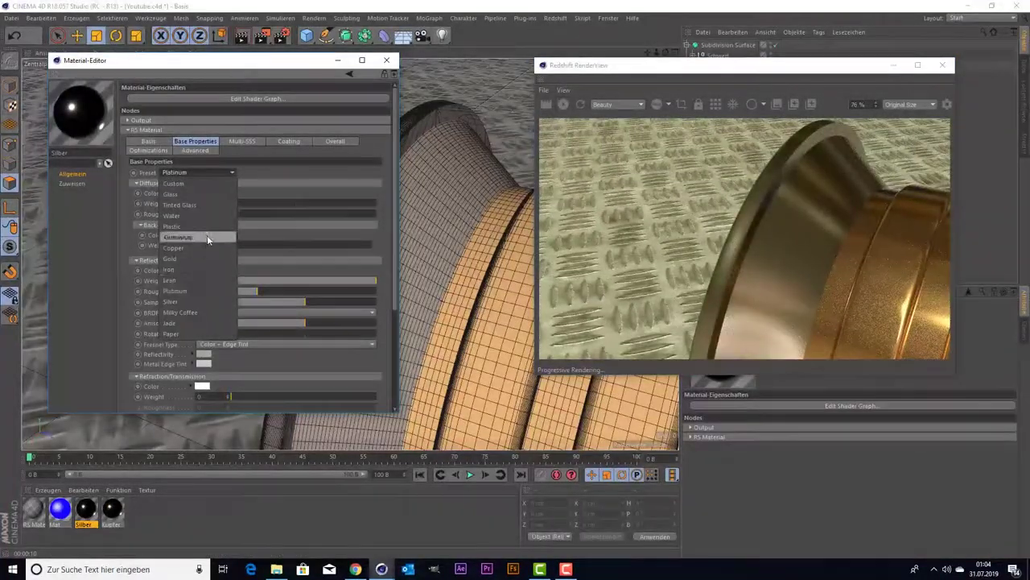
{"action": "left_click", "coordinate": [207, 238]}
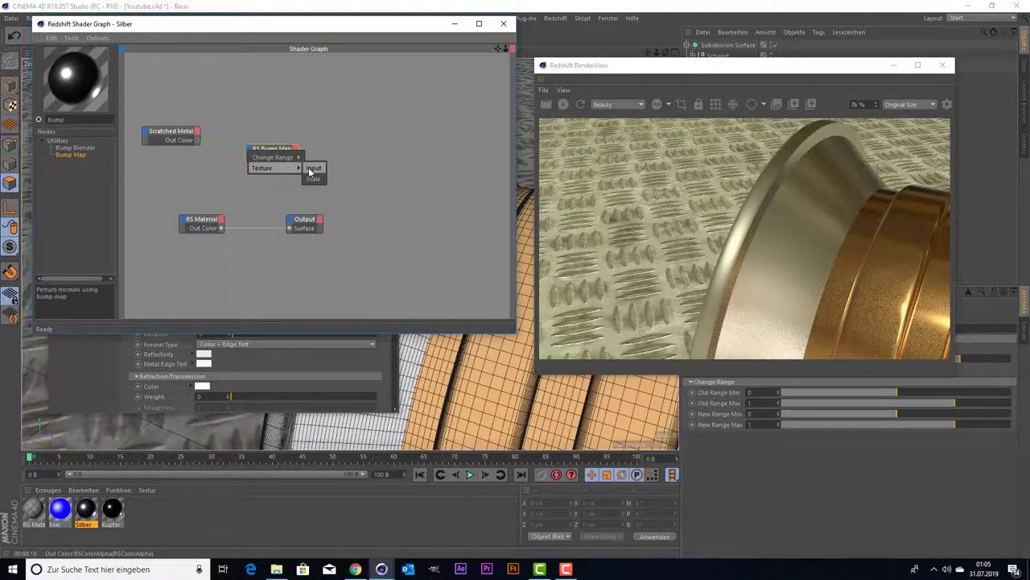
{"action": "left_click", "coordinate": [312, 168]}
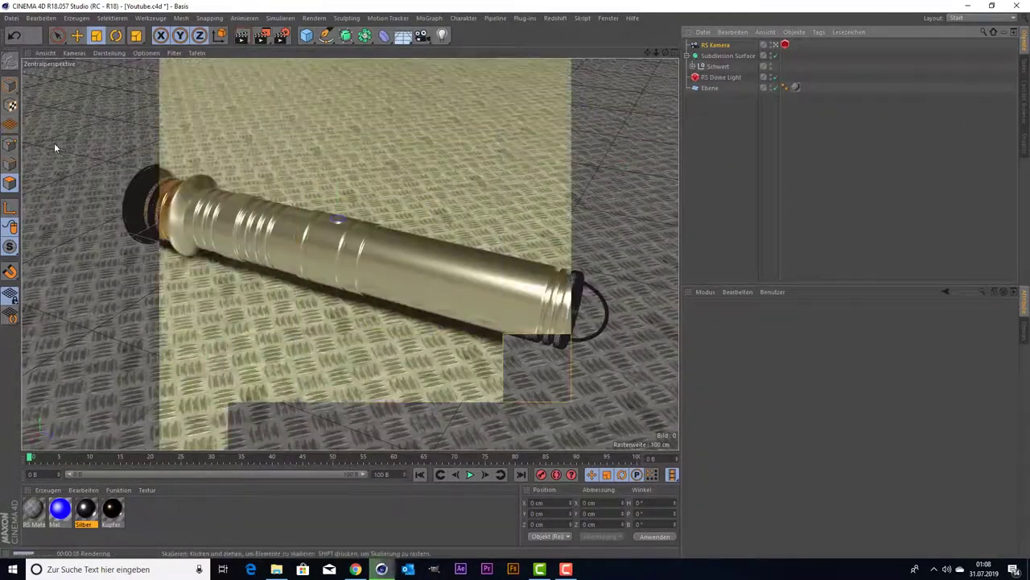
Zoom out and return to the perspective view of the hilt.
{"action": "scroll", "coordinate": [355, 270], "scroll_direction": "down", "scroll_amount": 1}
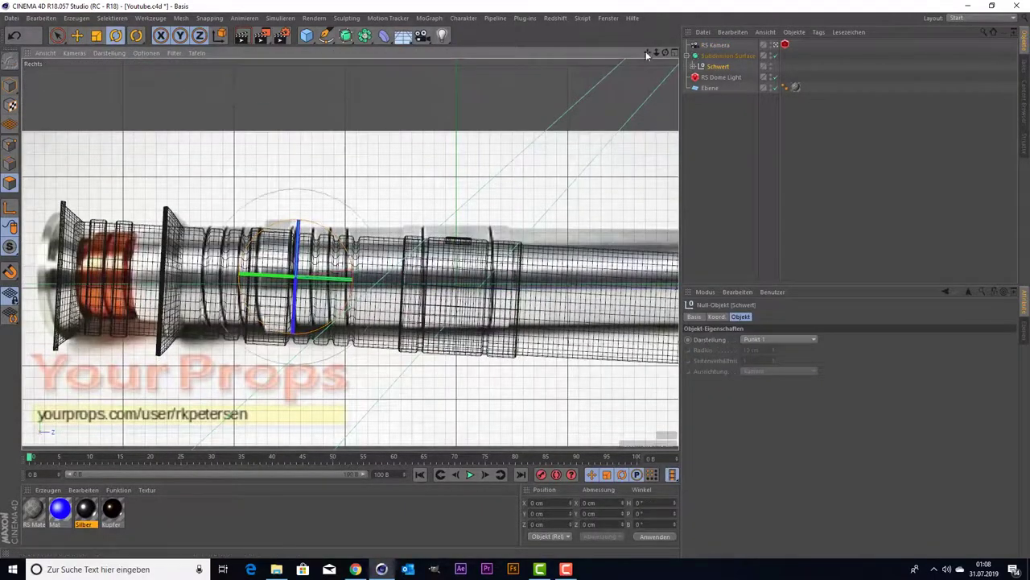
{"action": "scroll", "coordinate": [355, 270], "scroll_direction": "down", "scroll_amount": 2}
{"action": "scroll", "coordinate": [322, 201], "scroll_direction": "down", "scroll_amount": 2}
{"action": "scroll", "coordinate": [271, 121], "scroll_direction": "down", "scroll_amount": 1}
{"action": "key", "text": "r"}
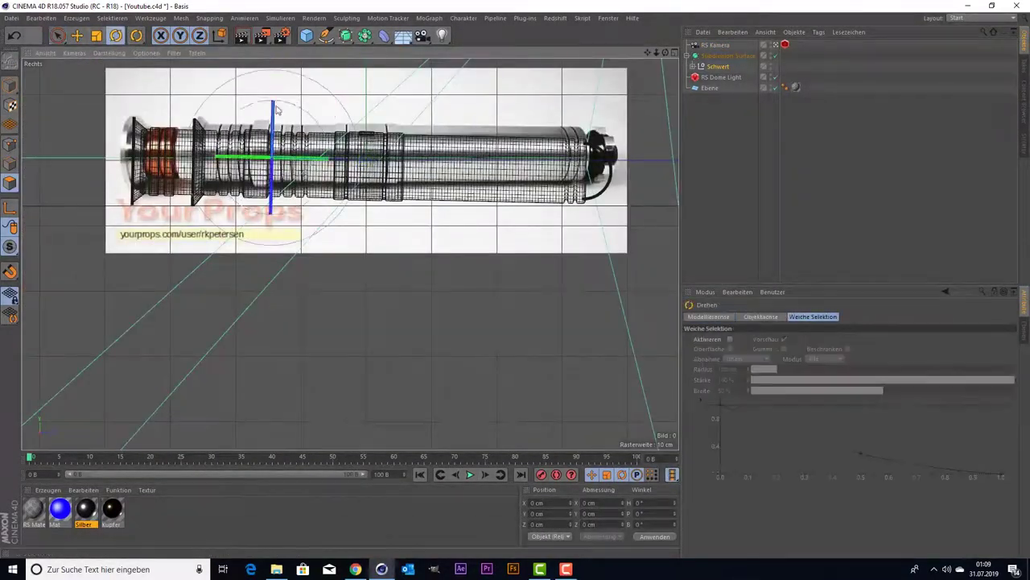
{"action": "key", "text": "F1"}
Adjust Redshift Basic unified sampling, then render the final image to the Picture Viewer.
{"action": "key", "text": "ctrl+b"}
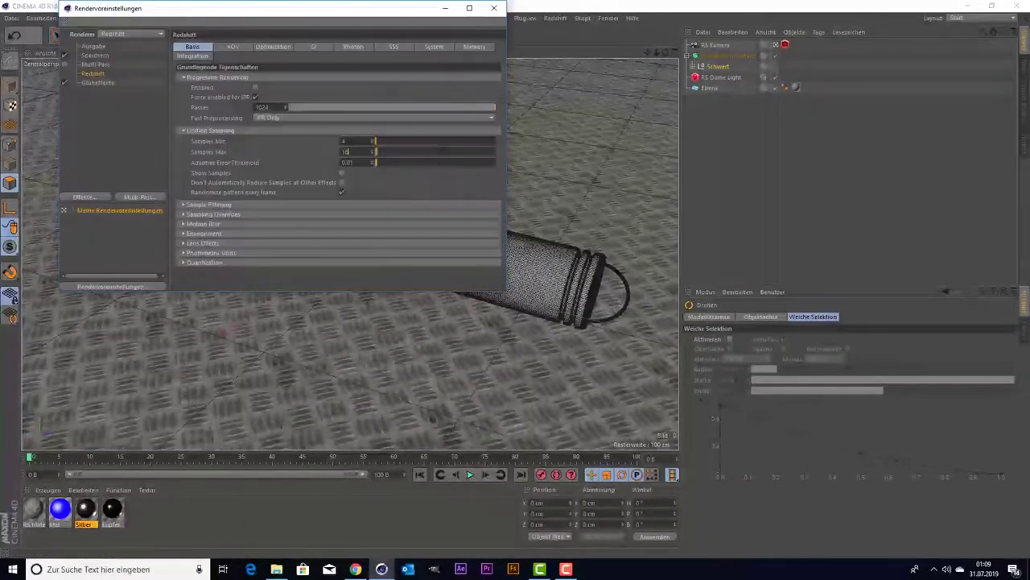
{"action": "left_click", "coordinate": [233, 46]}
{"action": "left_click", "coordinate": [313, 46]}
{"action": "left_click", "coordinate": [394, 46]}
{"action": "left_click", "coordinate": [370, 119]}
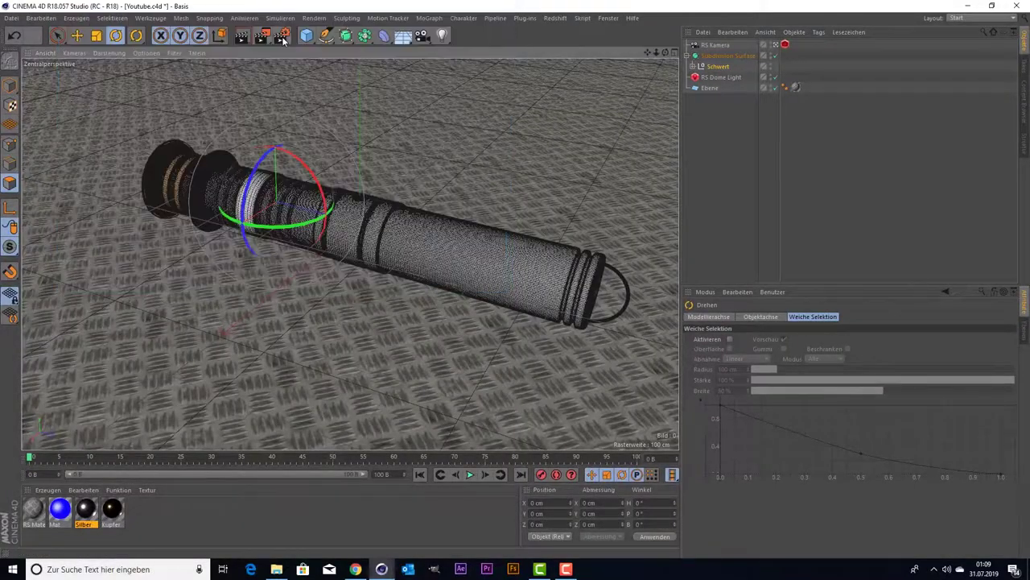
{"action": "left_click", "coordinate": [243, 35]}
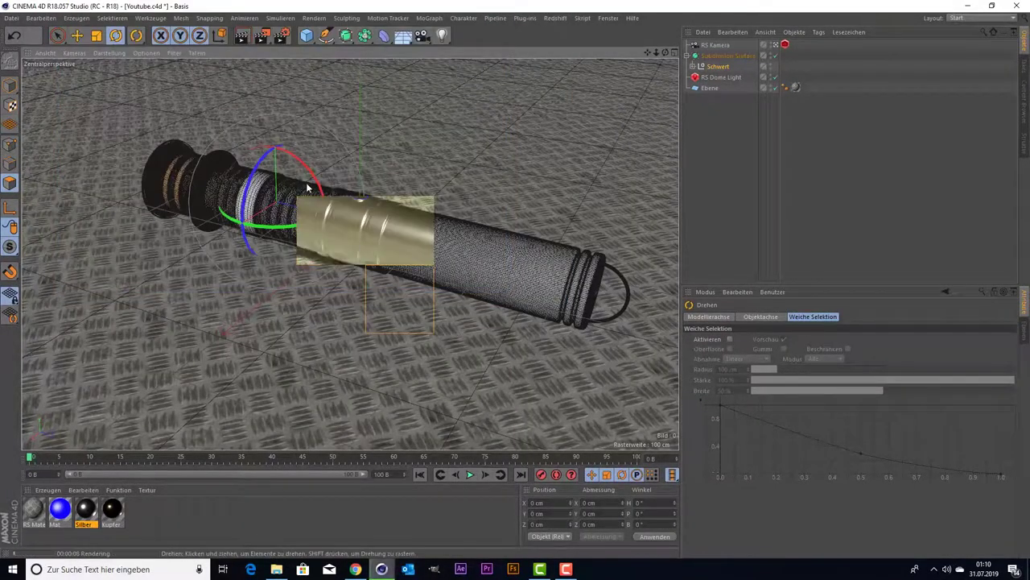
{"action": "left_click", "coordinate": [261, 36]}
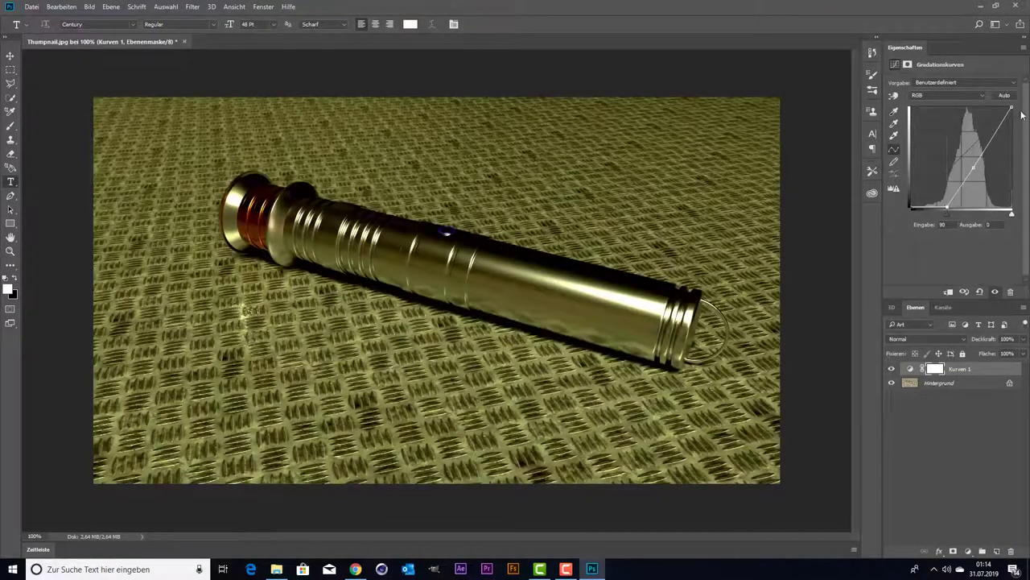
Lower the RGB white point and raise the blue curve, then save as Thumpnail.jpg.
{"action": "left_click_drag", "start_coordinate": [1011, 108], "coordinate": [1004, 107]}
{"action": "left_click", "coordinate": [929, 112]}
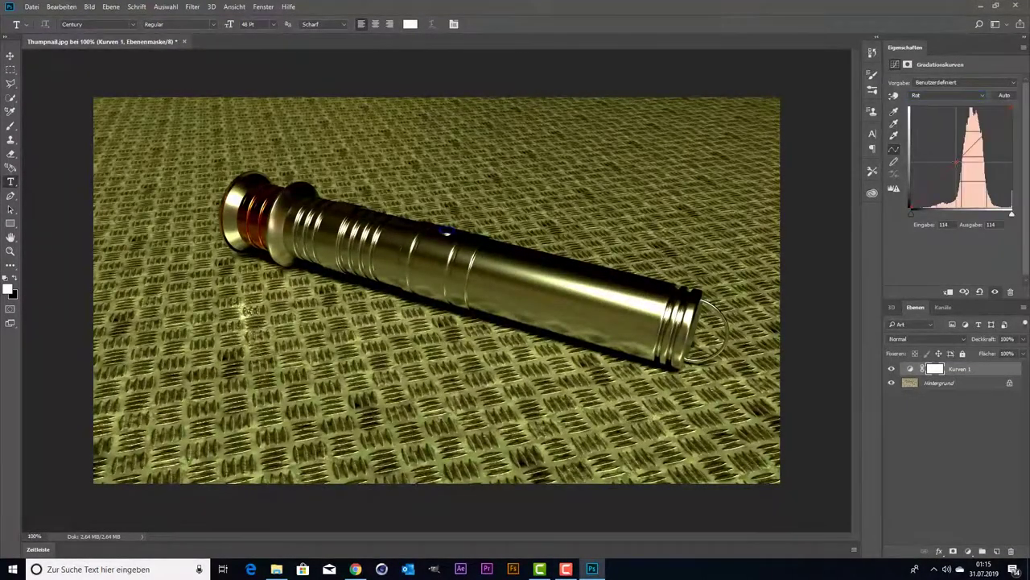
{"action": "left_click", "coordinate": [945, 116]}
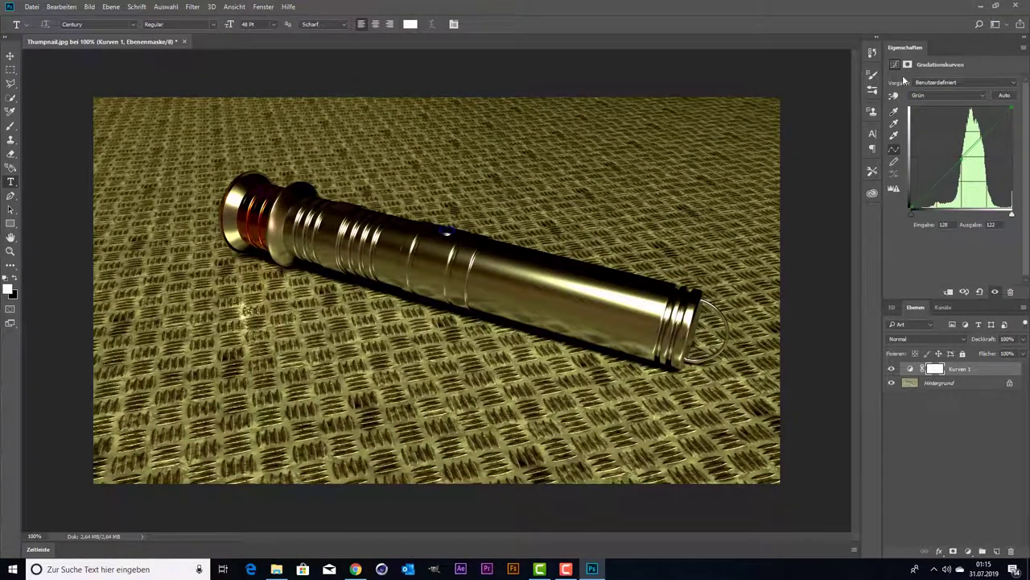
{"action": "key", "text": "alt+5"}
{"action": "left_click_drag", "start_coordinate": [957, 162], "coordinate": [956, 155]}
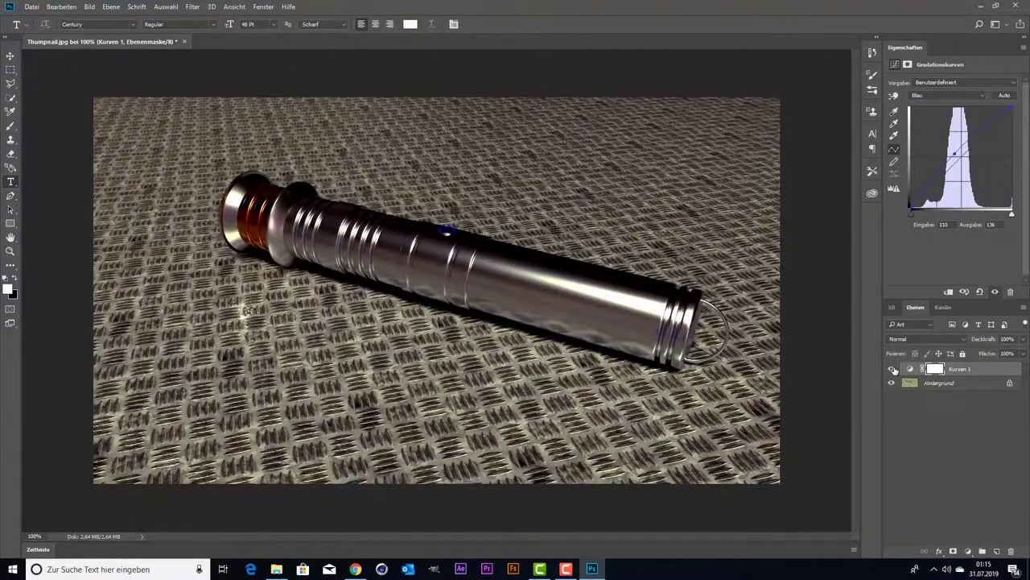
{"action": "key", "text": "shift+ctrl+s"}
{"action": "left_click", "coordinate": [622, 374]}
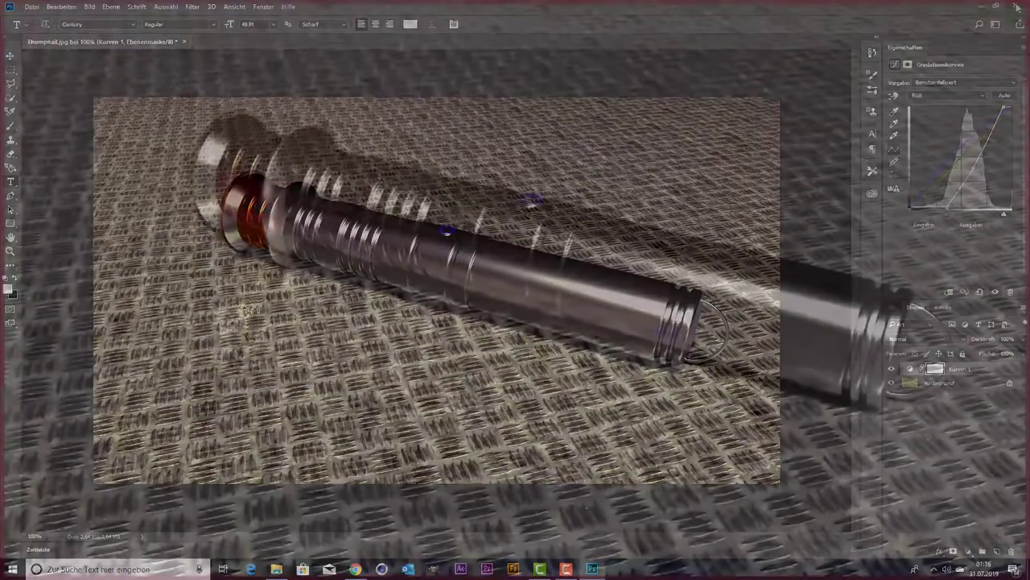